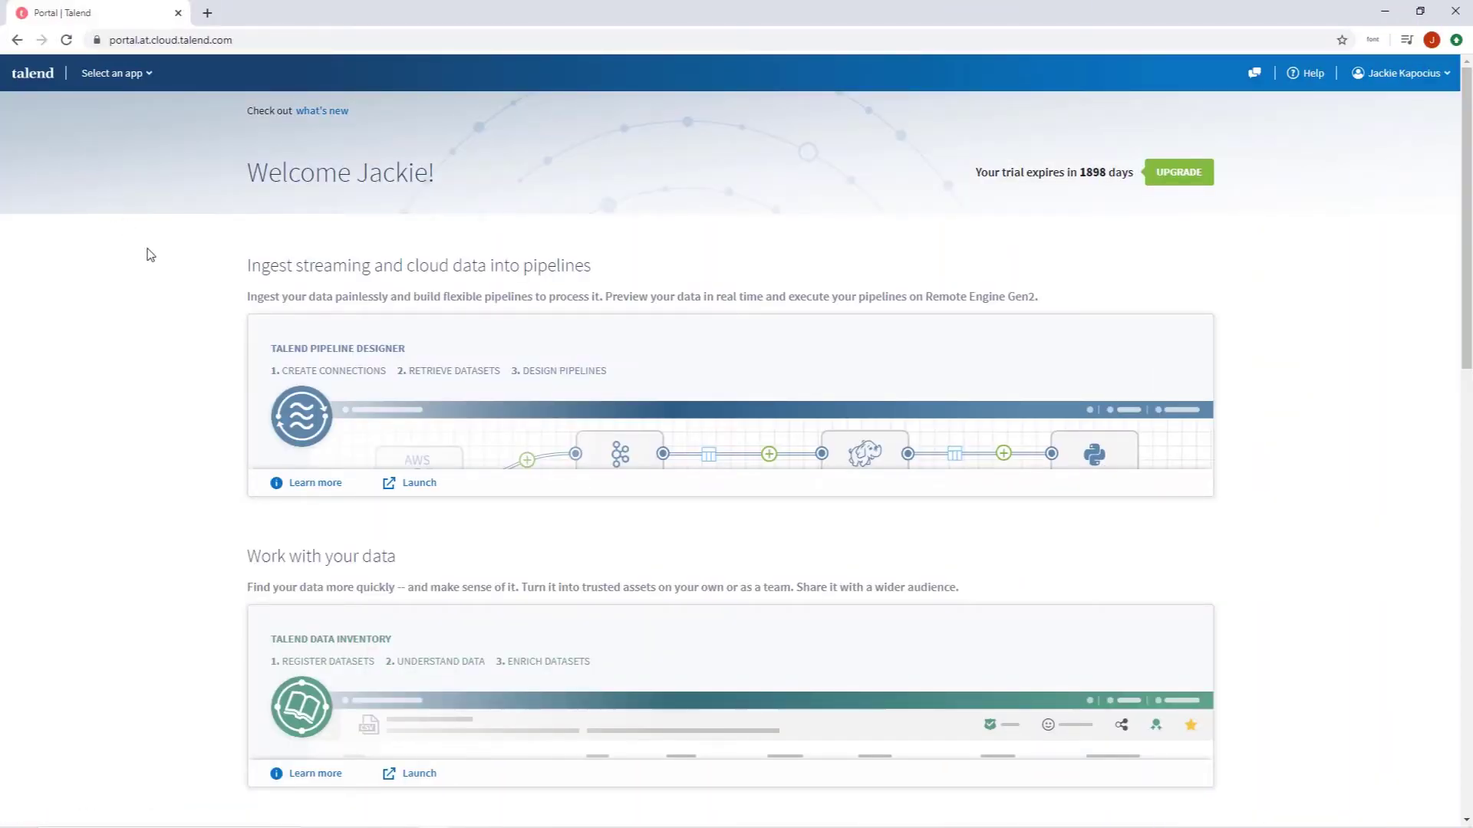
Open the Talend Data Preparation card under Work with your data.
scroll(217, 346, "down", 2)
scroll(234, 388, "down", 2)
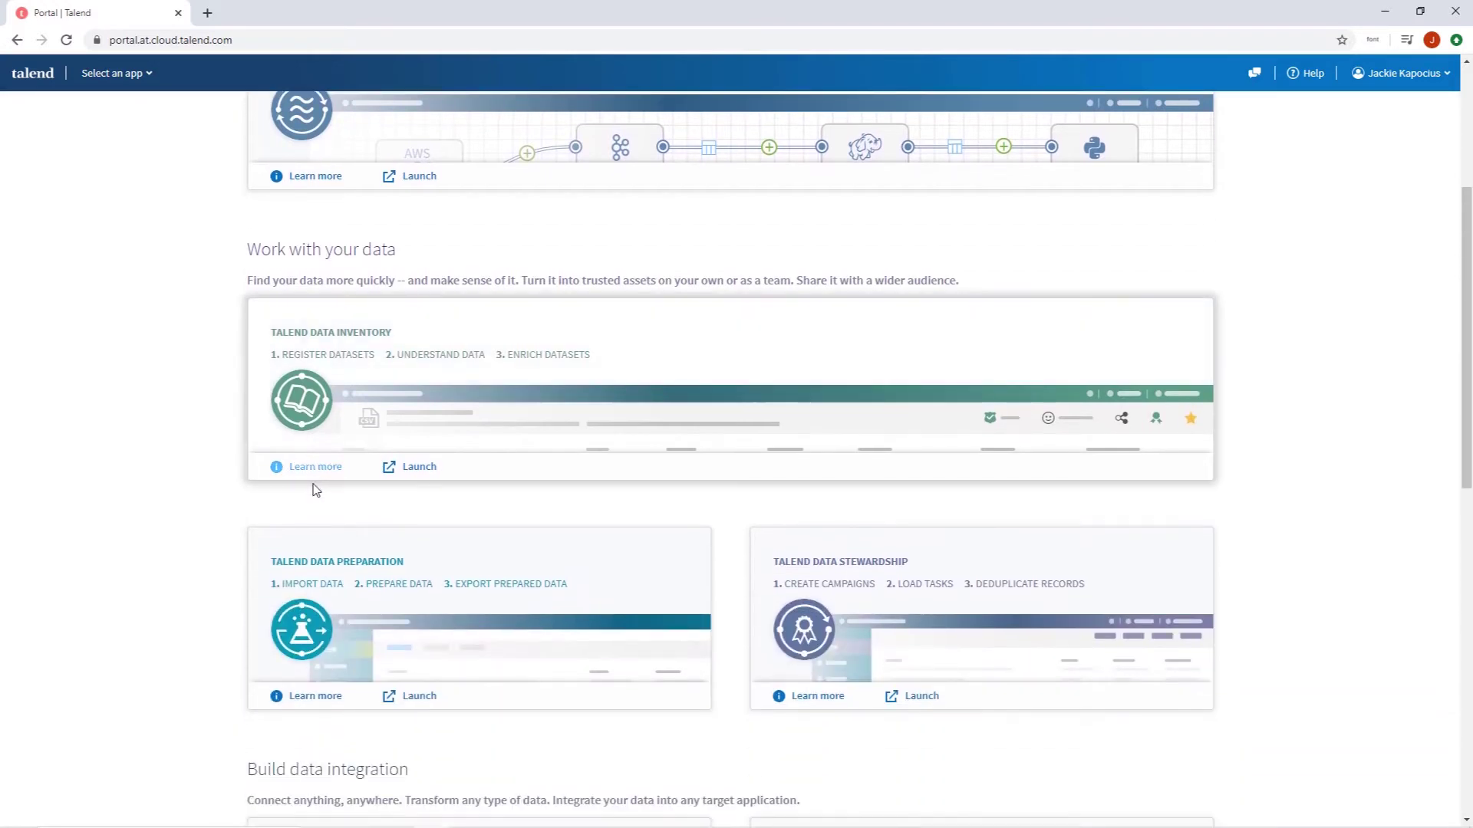
left_click(323, 541)
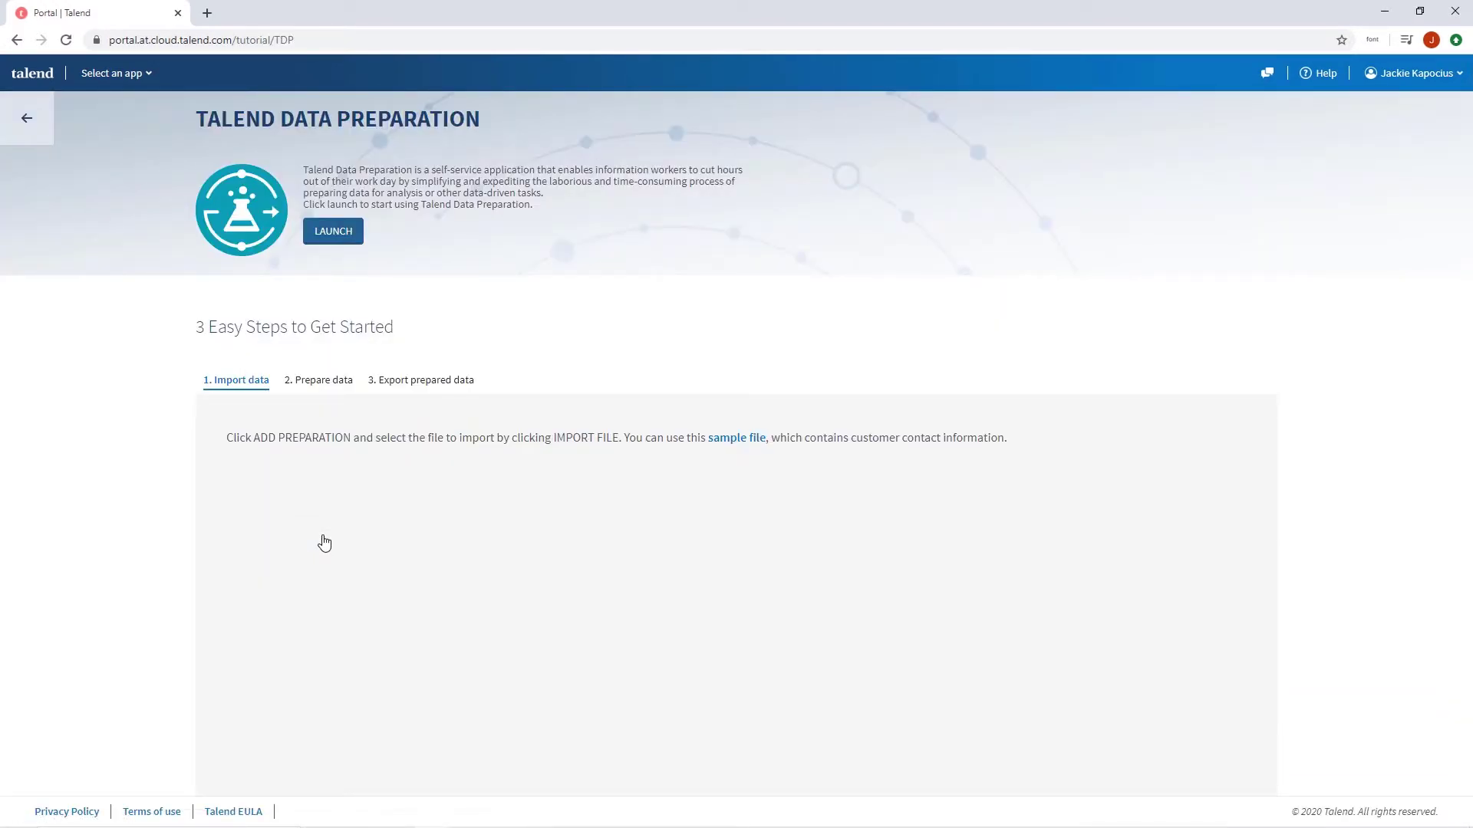
Launch Data Preparation in a new tab and dismiss the welcome tour.
left_click(316, 237)
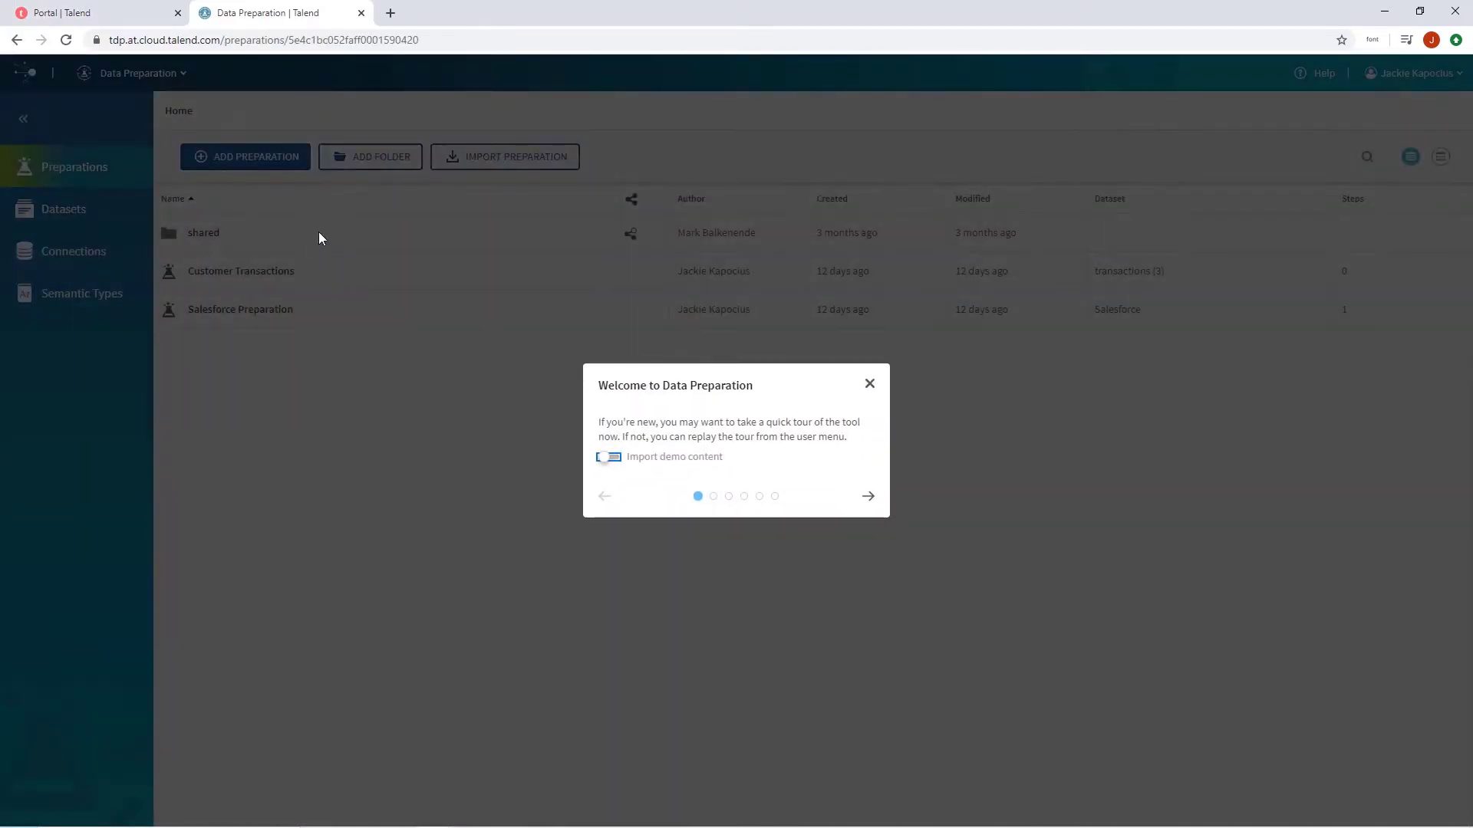
left_click(868, 499)
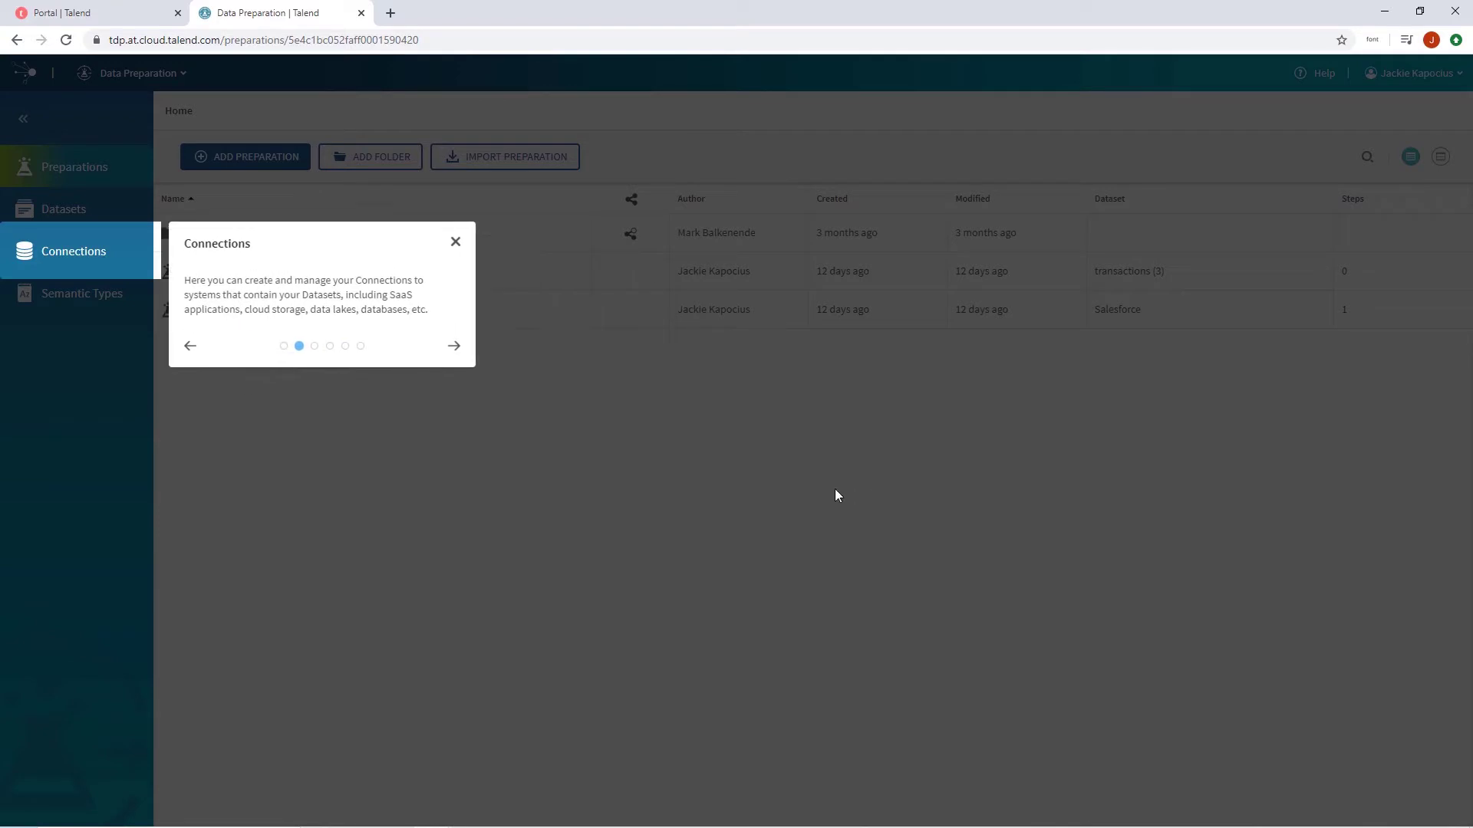
left_click(455, 347)
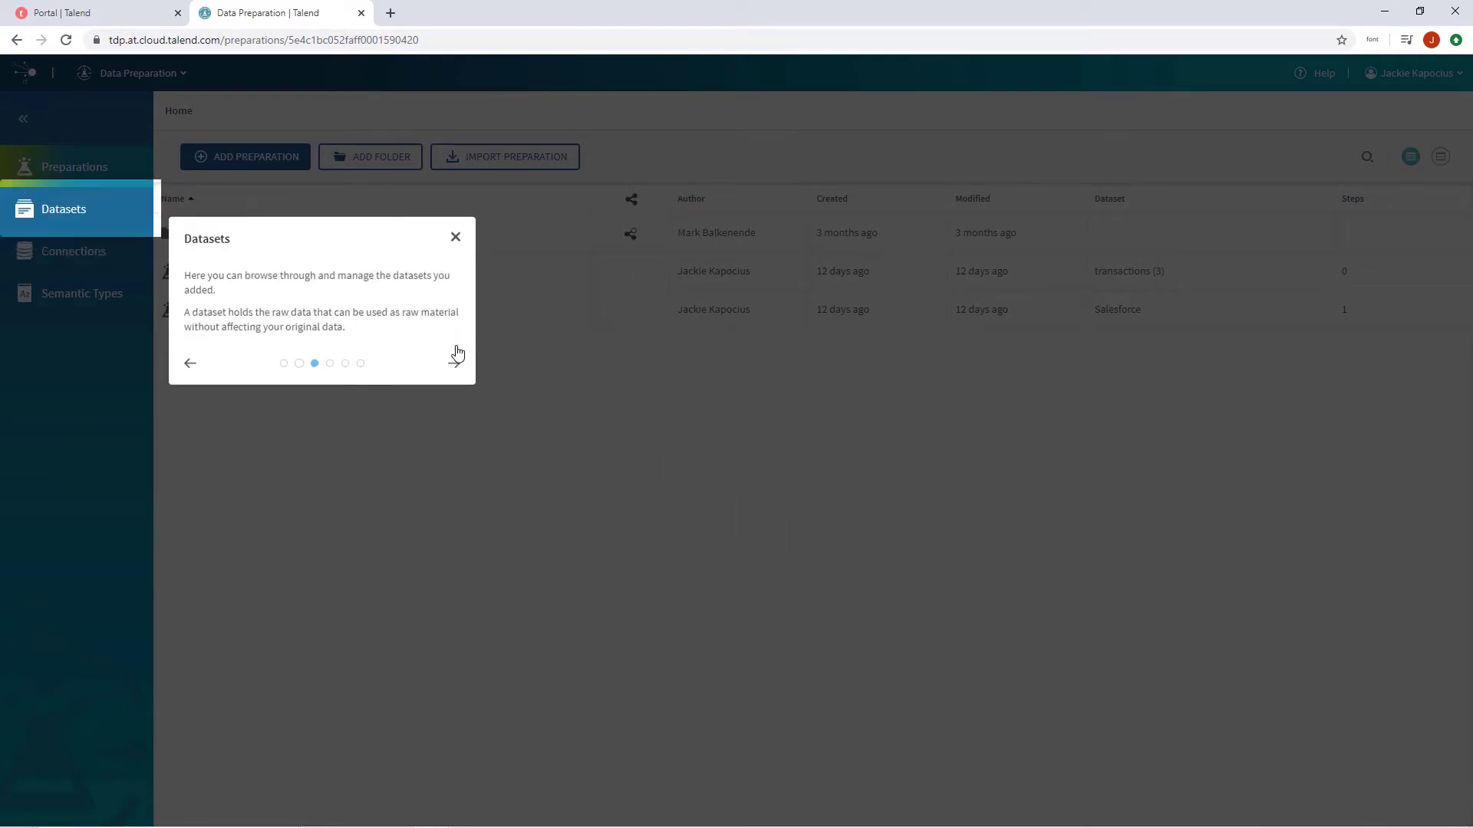
left_click(455, 201)
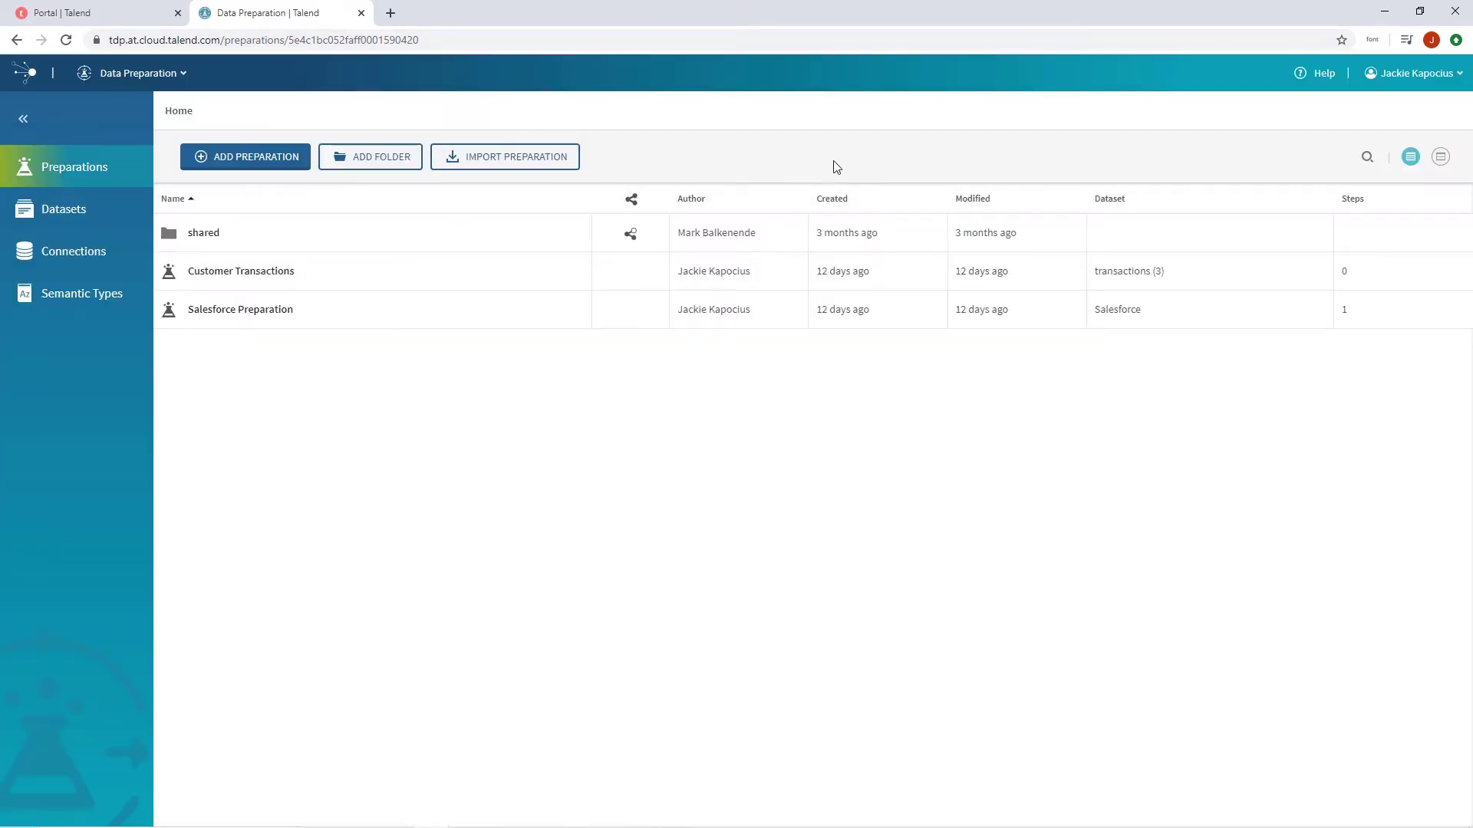
Glance at the user menu and app switcher, then show the Connections list.
left_click(1431, 80)
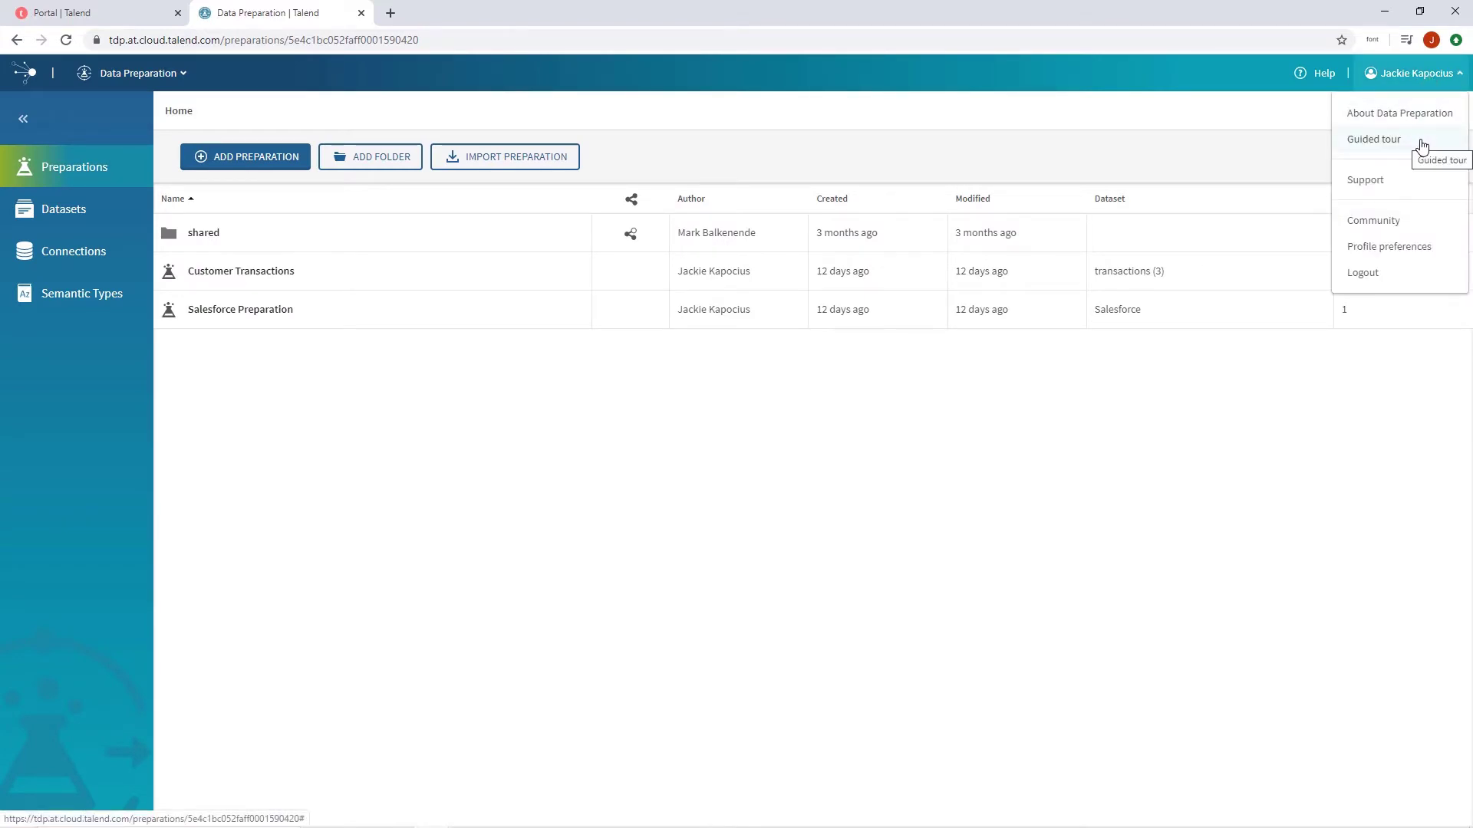
left_click(721, 119)
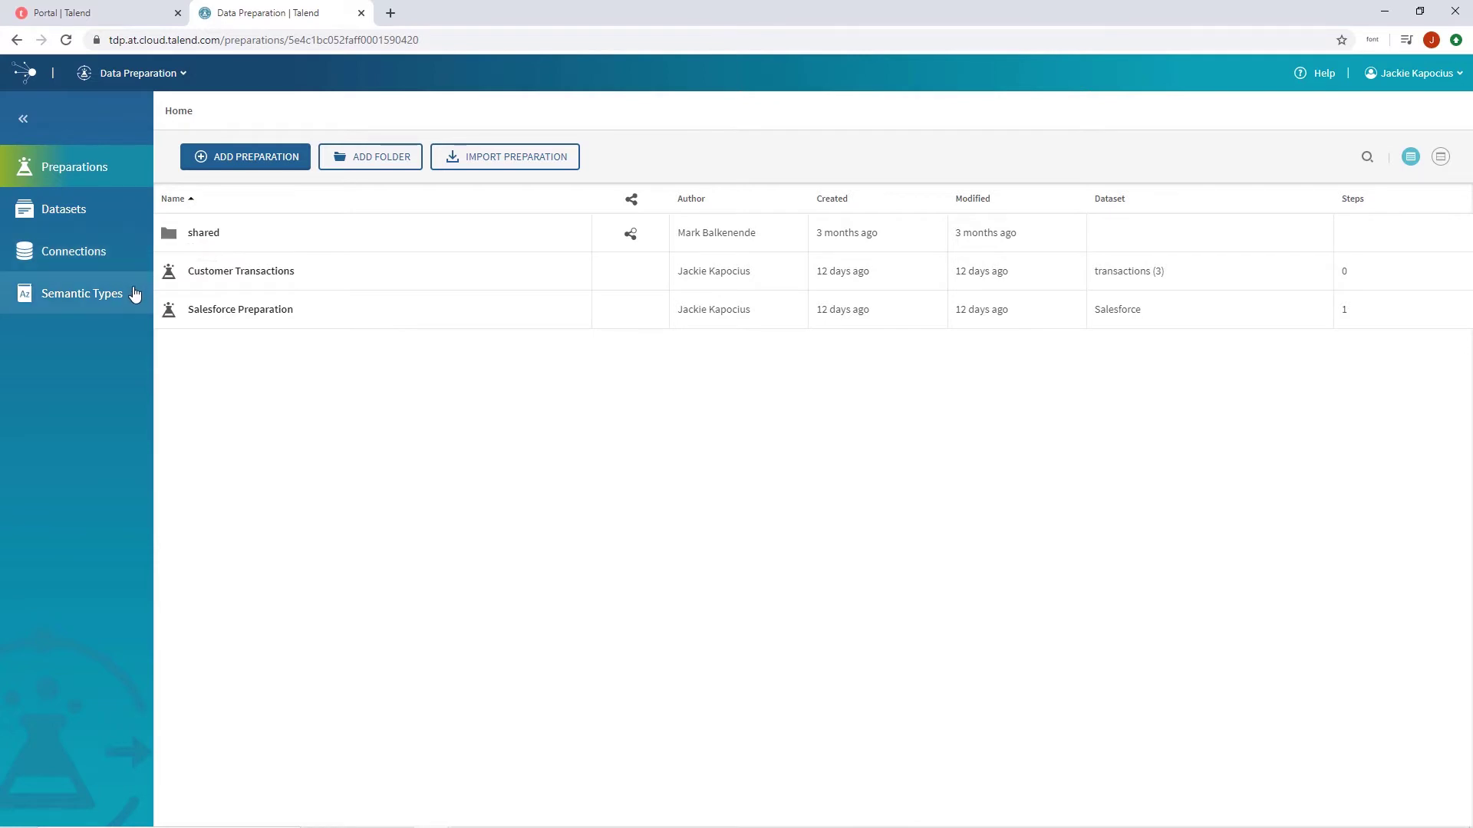
left_click(184, 74)
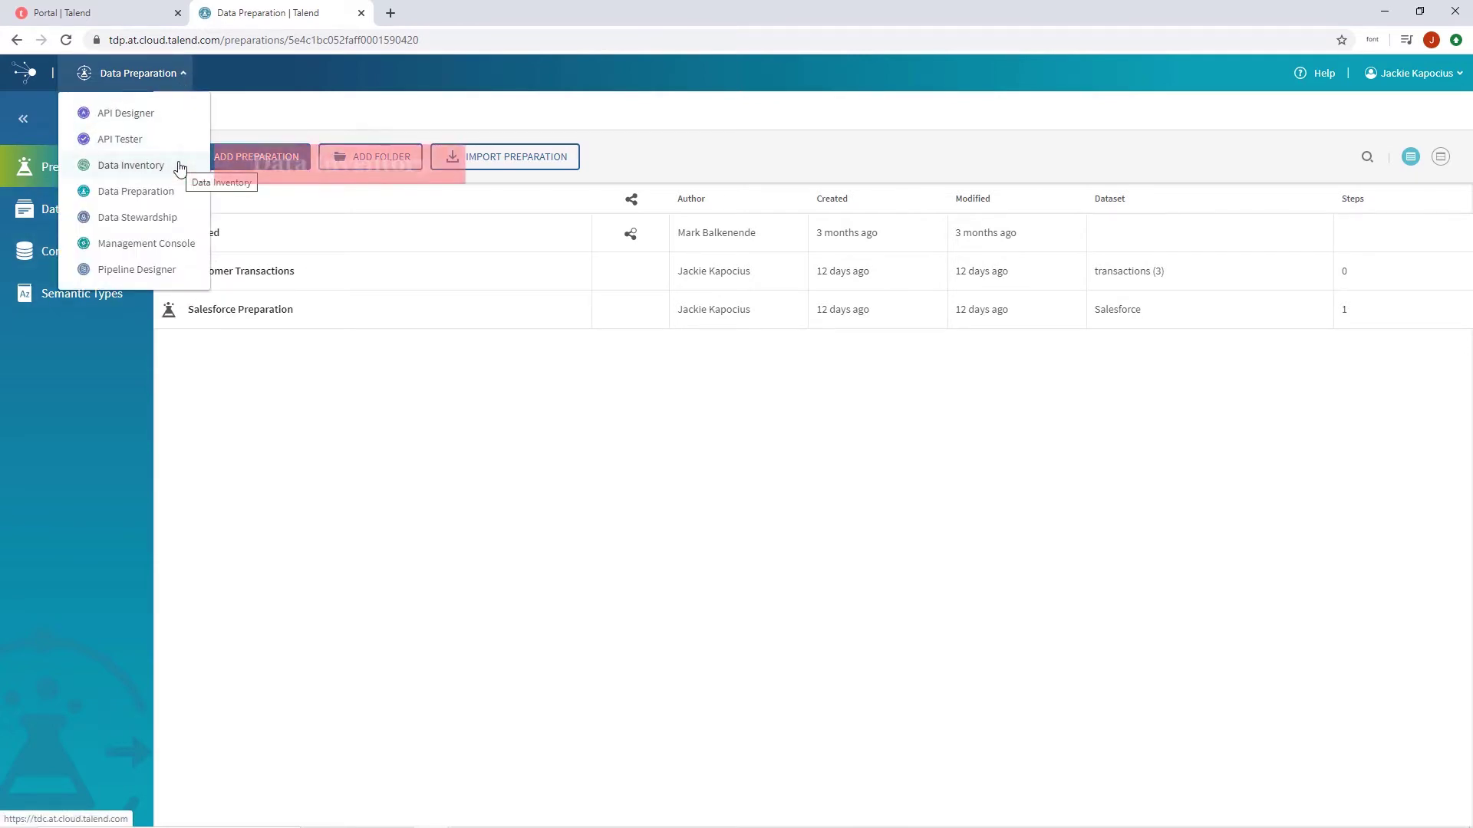
mouse_move(130, 165)
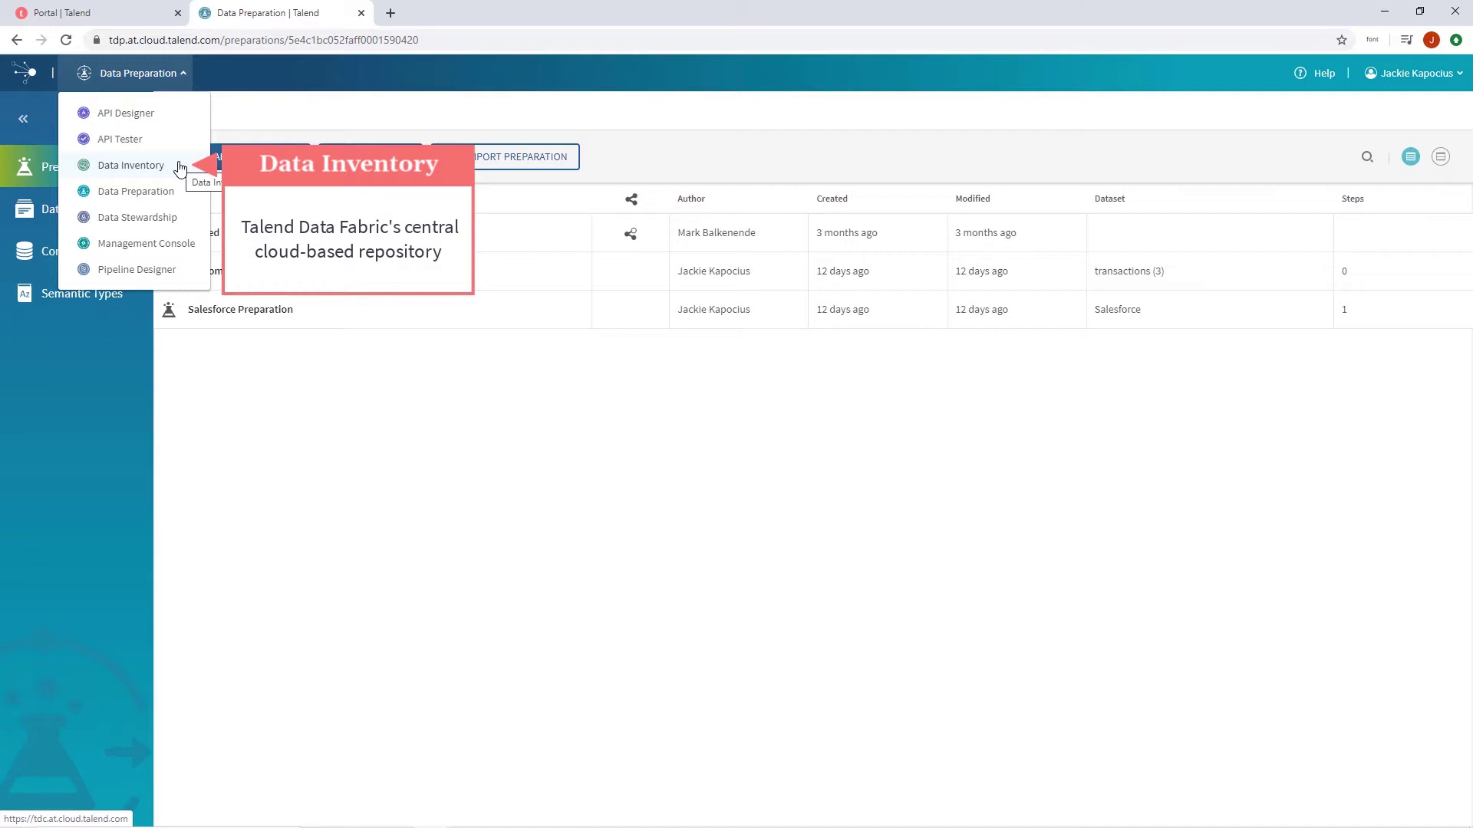
left_click(81, 364)
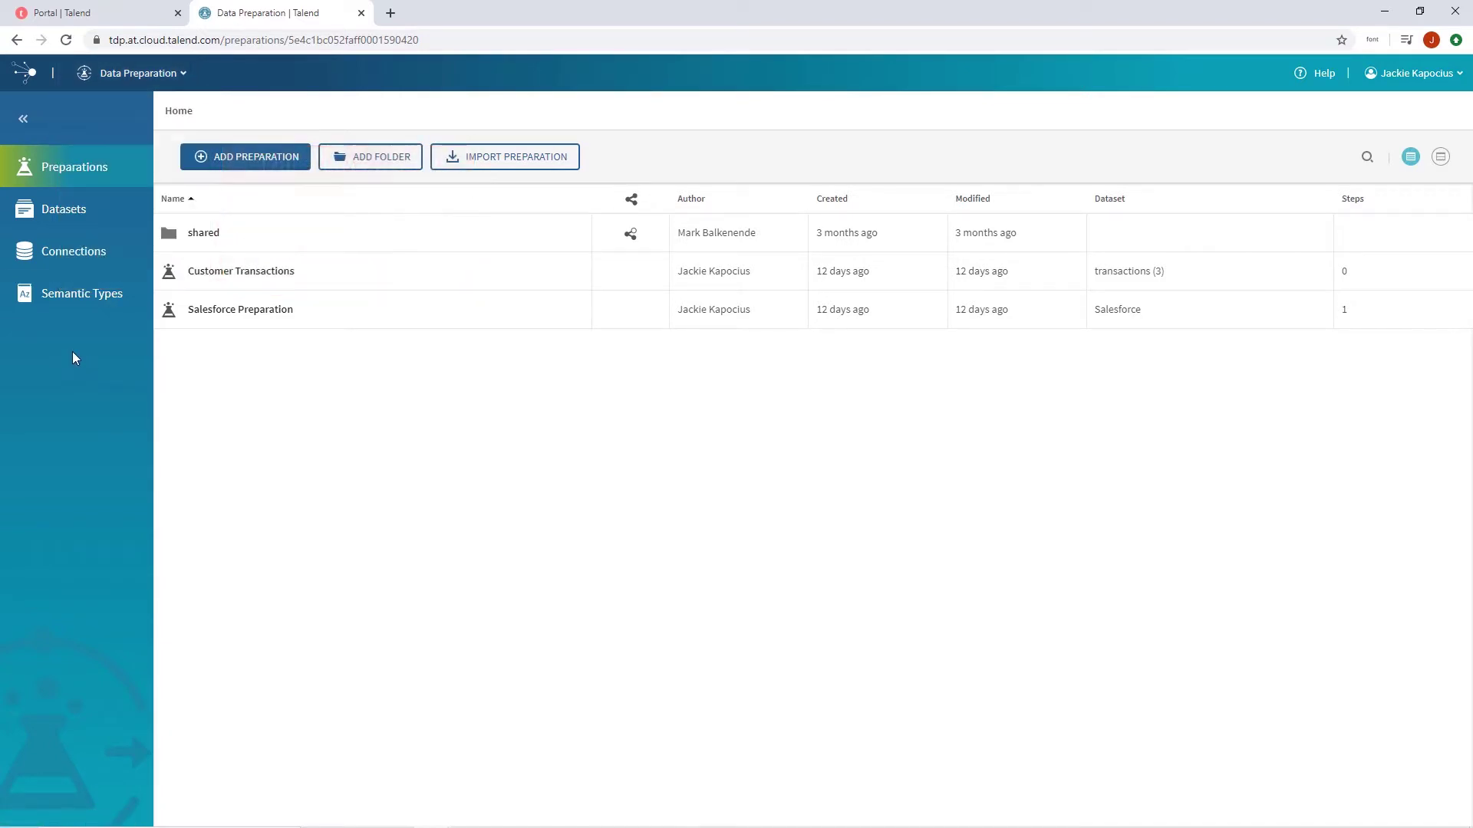
left_click(79, 270)
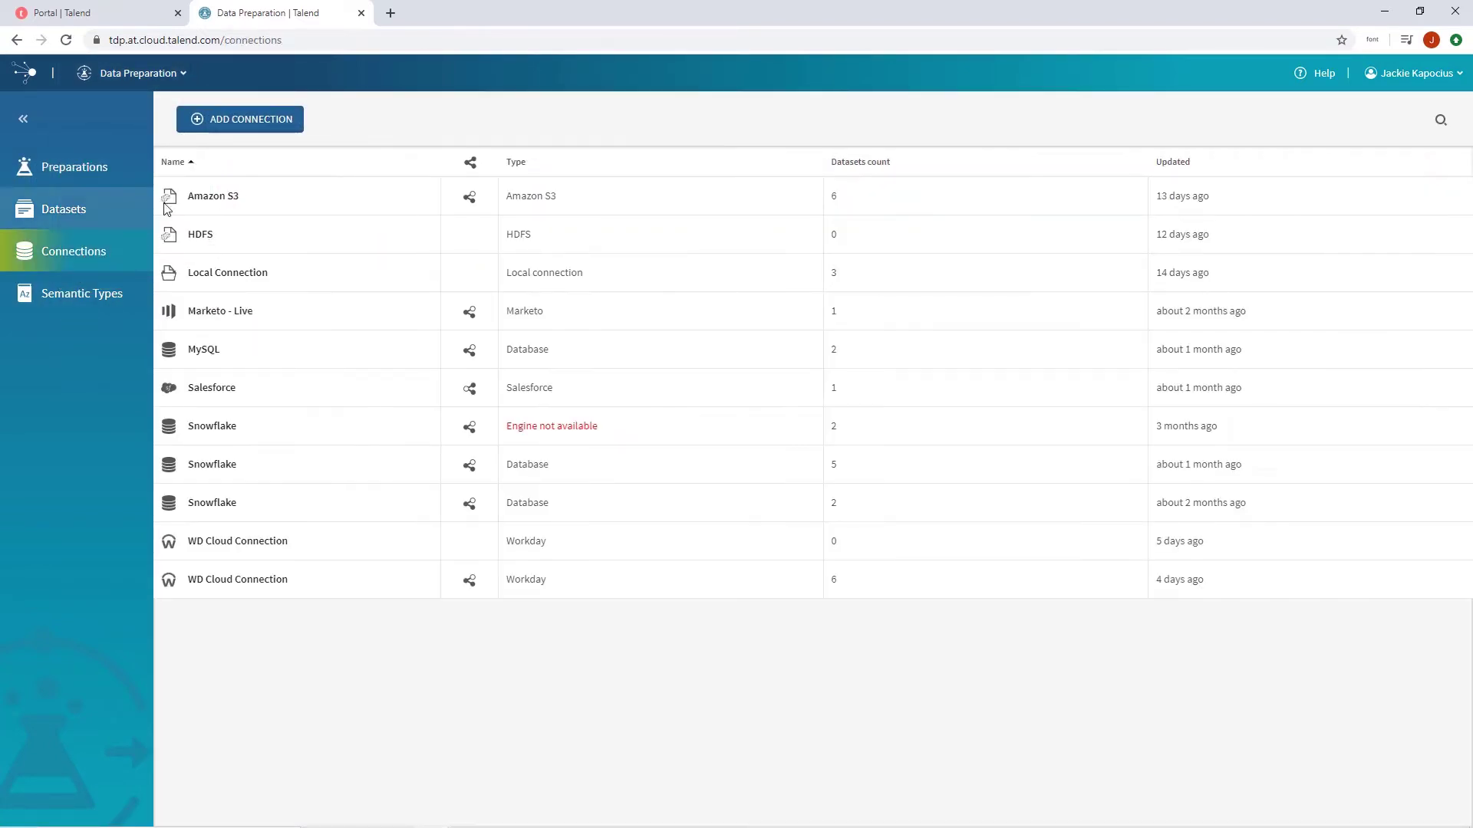
left_click(221, 128)
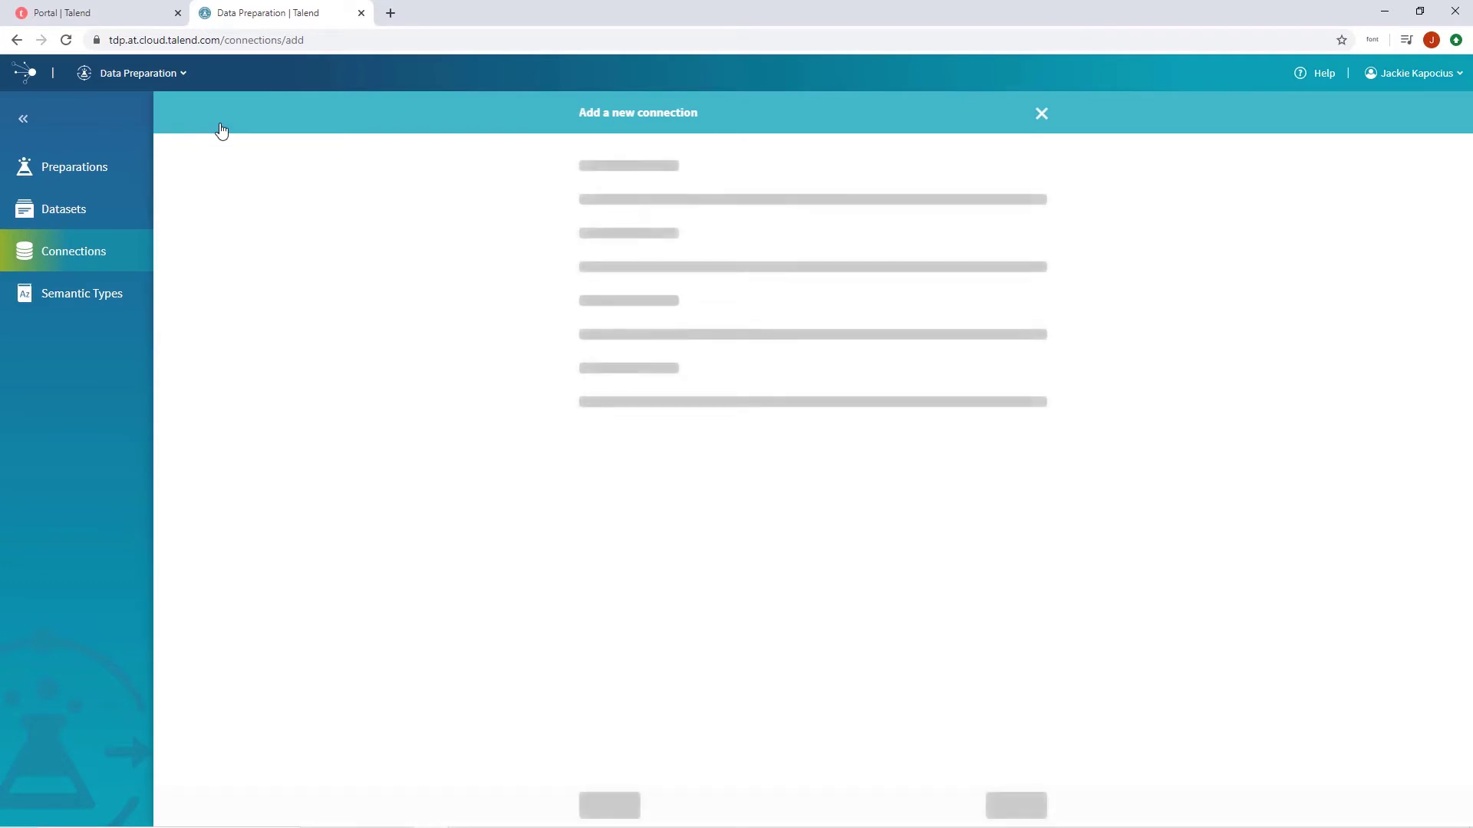
left_click(626, 356)
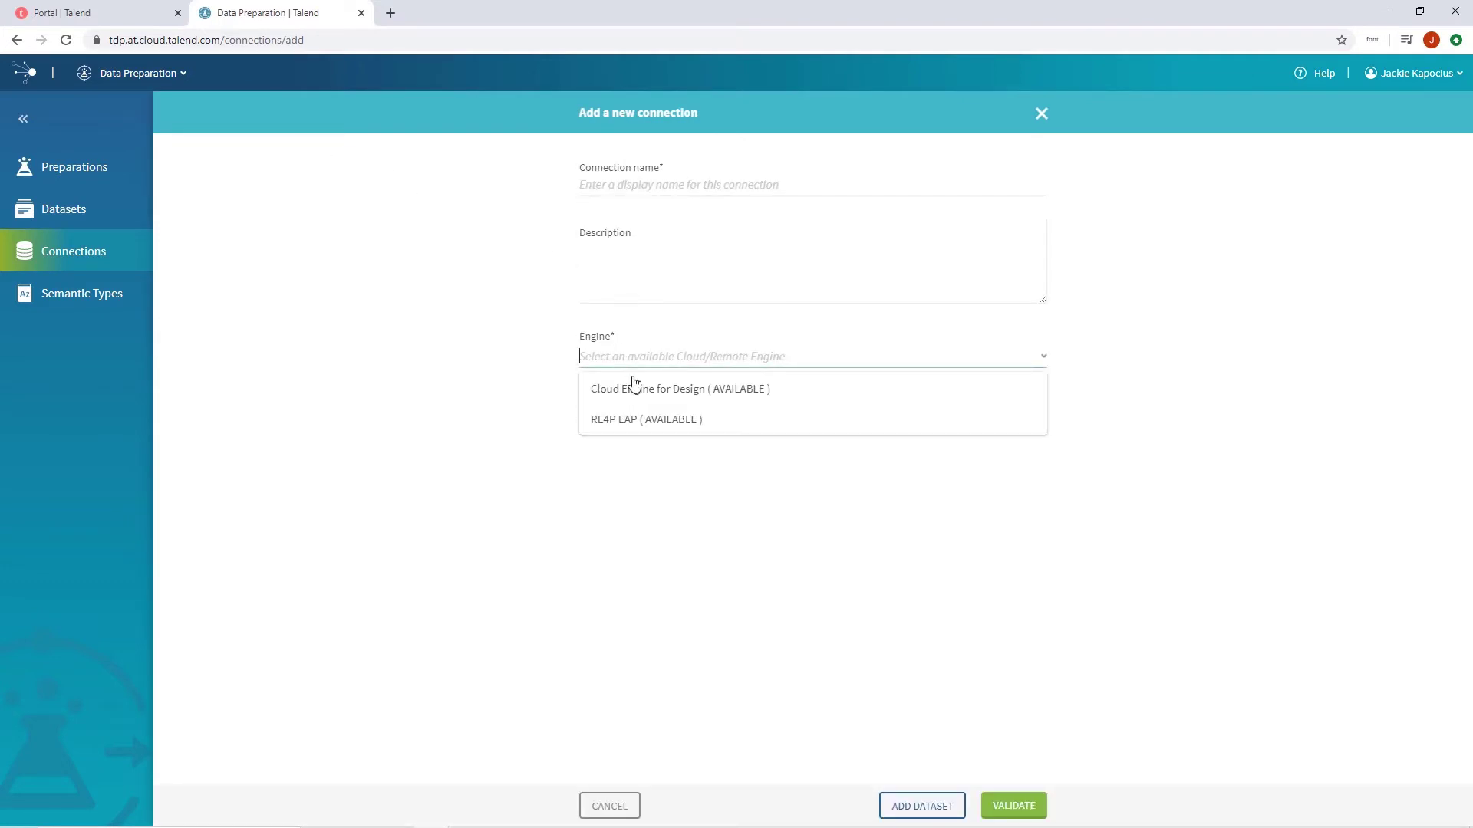
left_click(633, 386)
left_click(643, 420)
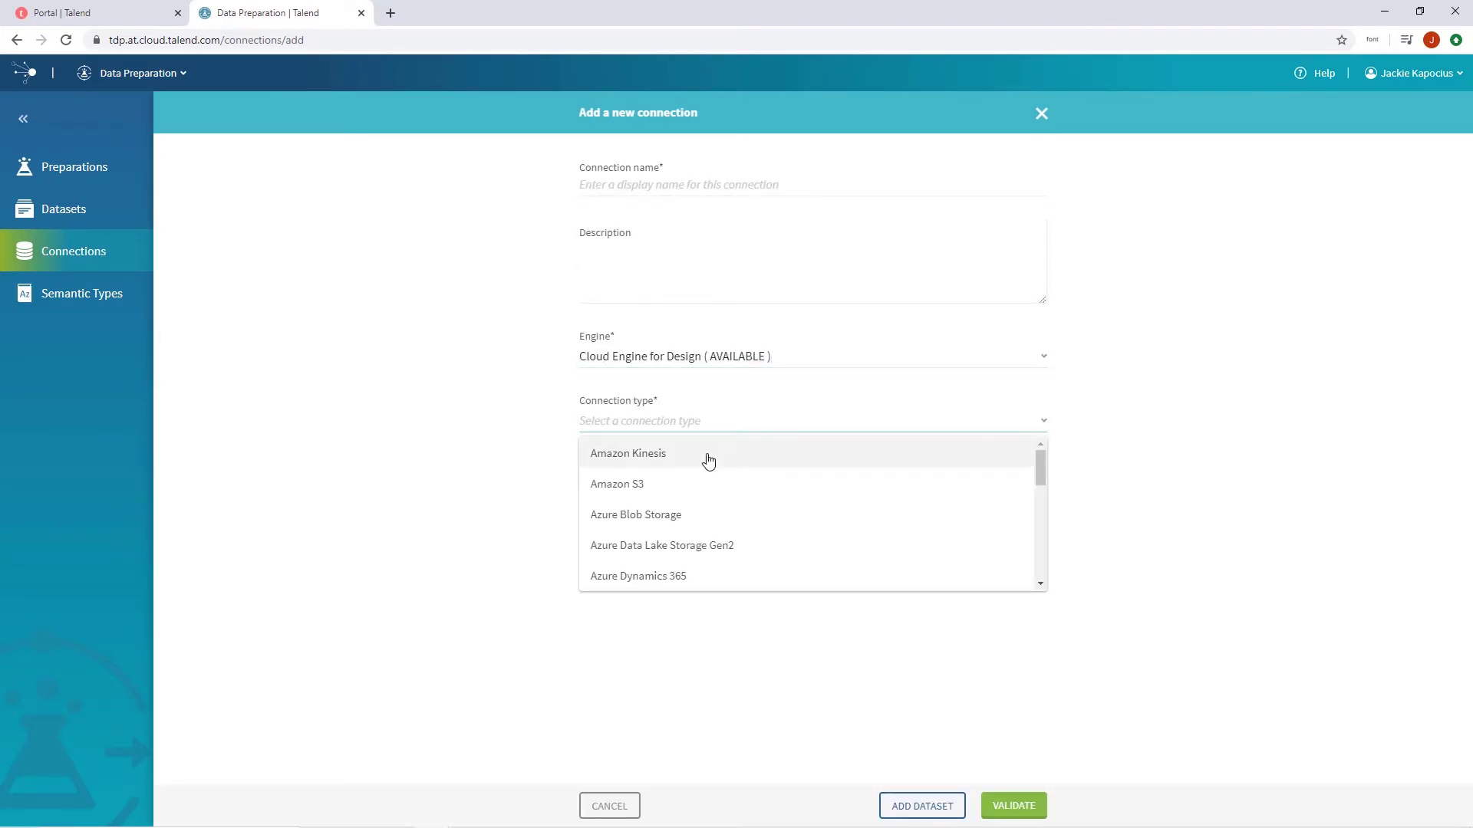
scroll(763, 486, "down", 1)
scroll(765, 489, "down", 1)
scroll(765, 490, "down", 1)
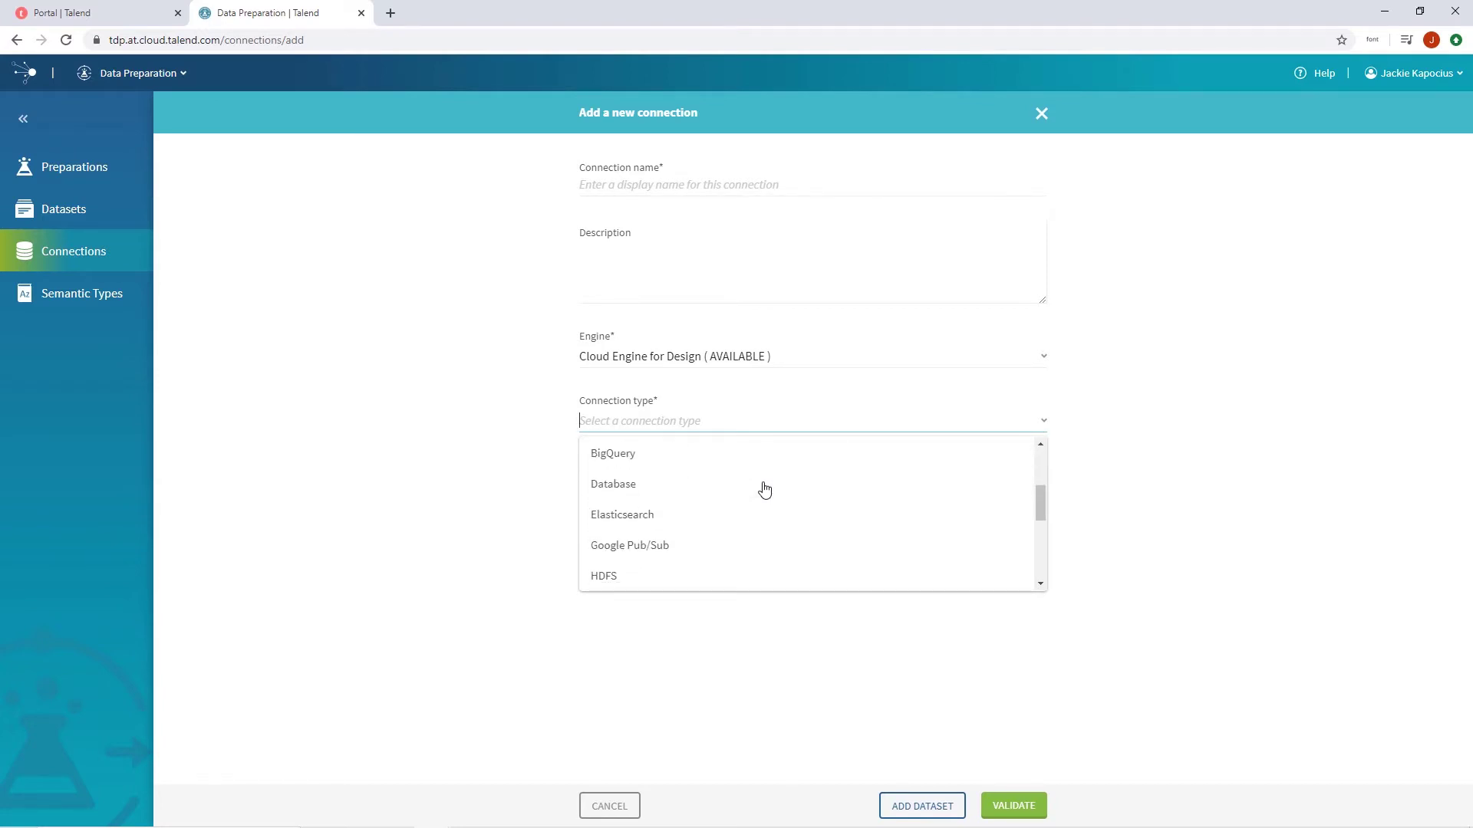
scroll(765, 489, "down", 2)
scroll(764, 489, "down", 1)
scroll(765, 489, "down", 1)
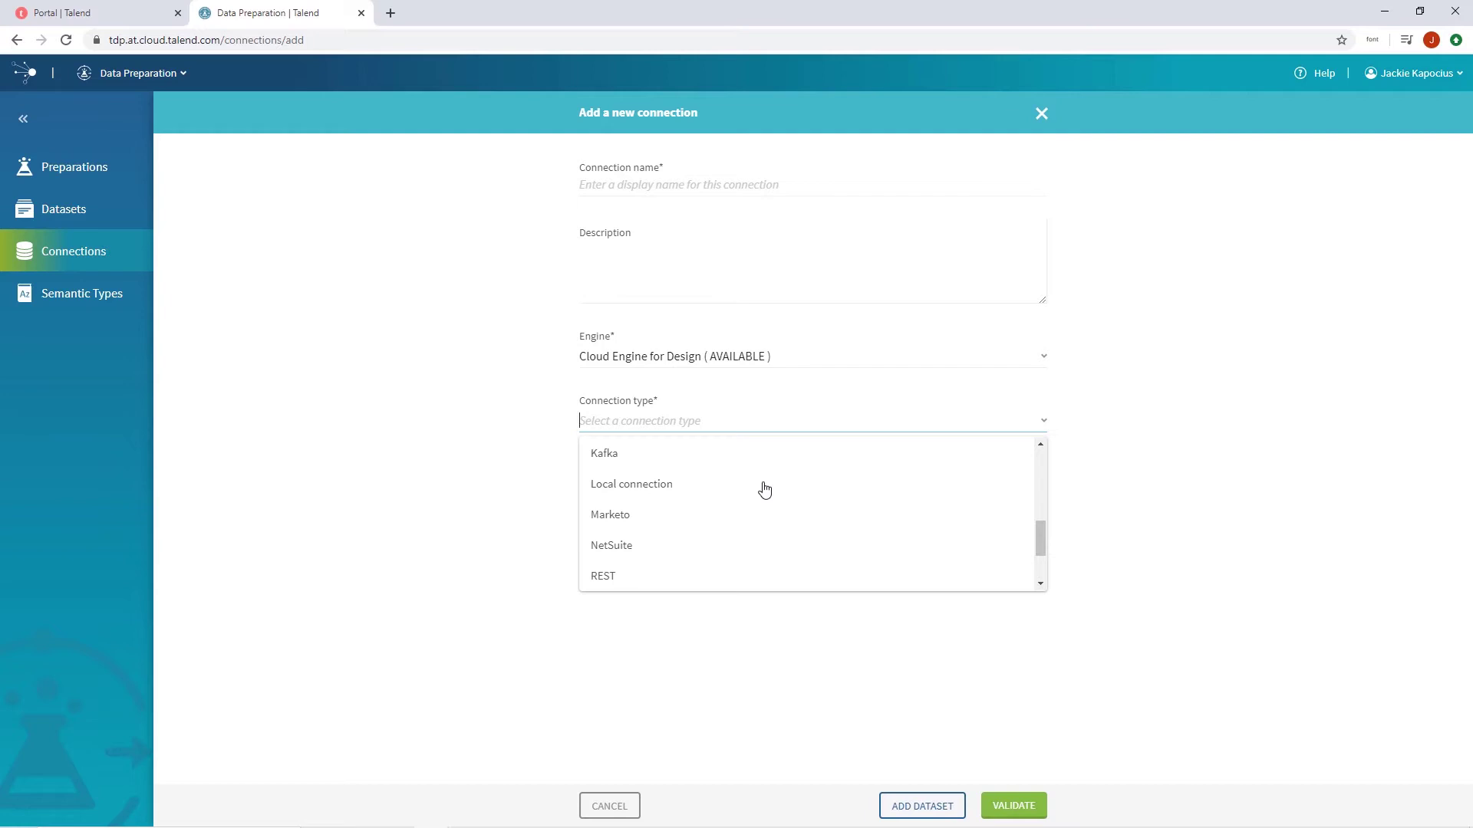
scroll(764, 490, "down", 2)
scroll(765, 489, "down", 1)
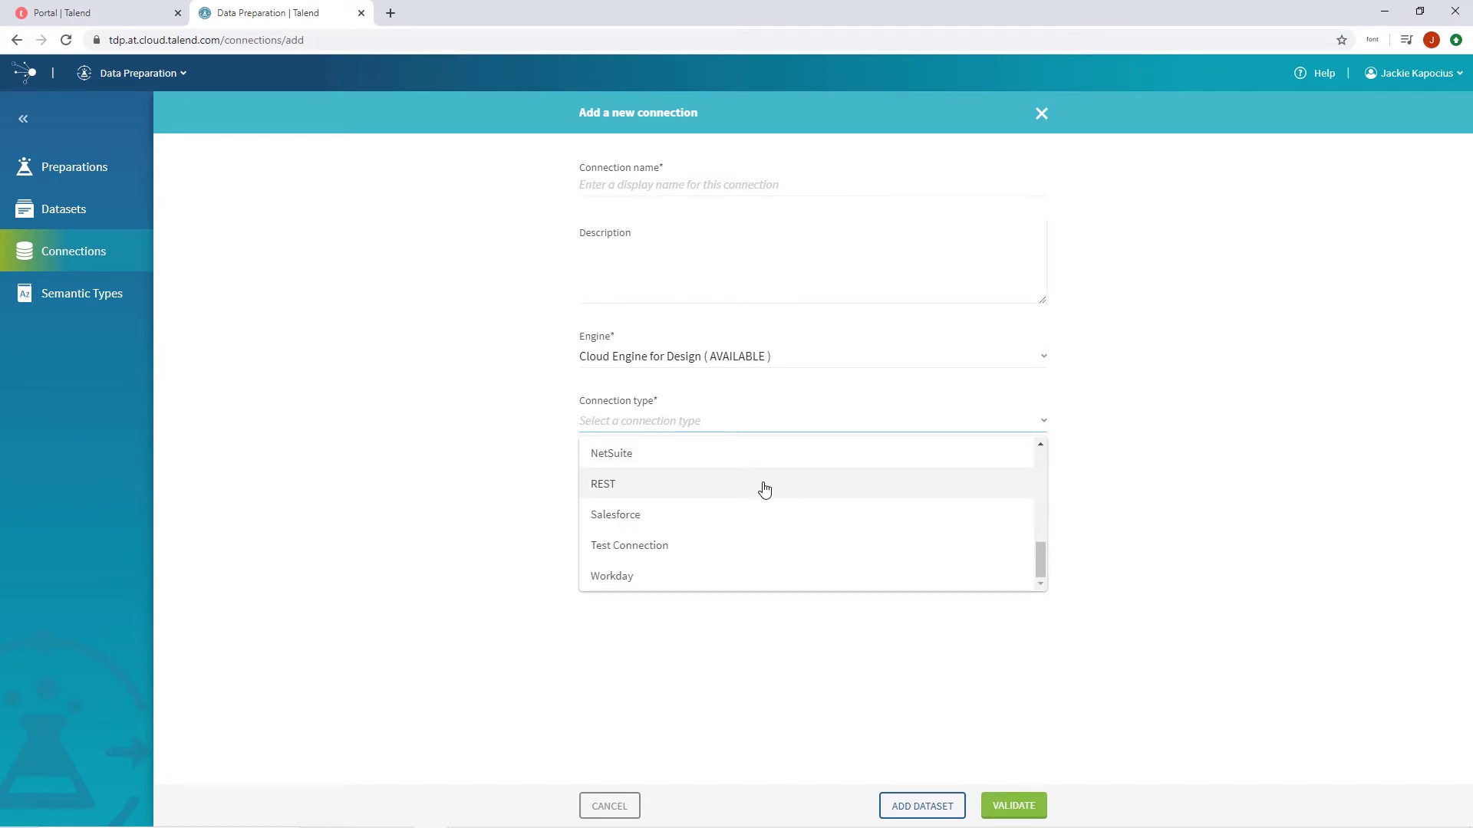
left_click(626, 808)
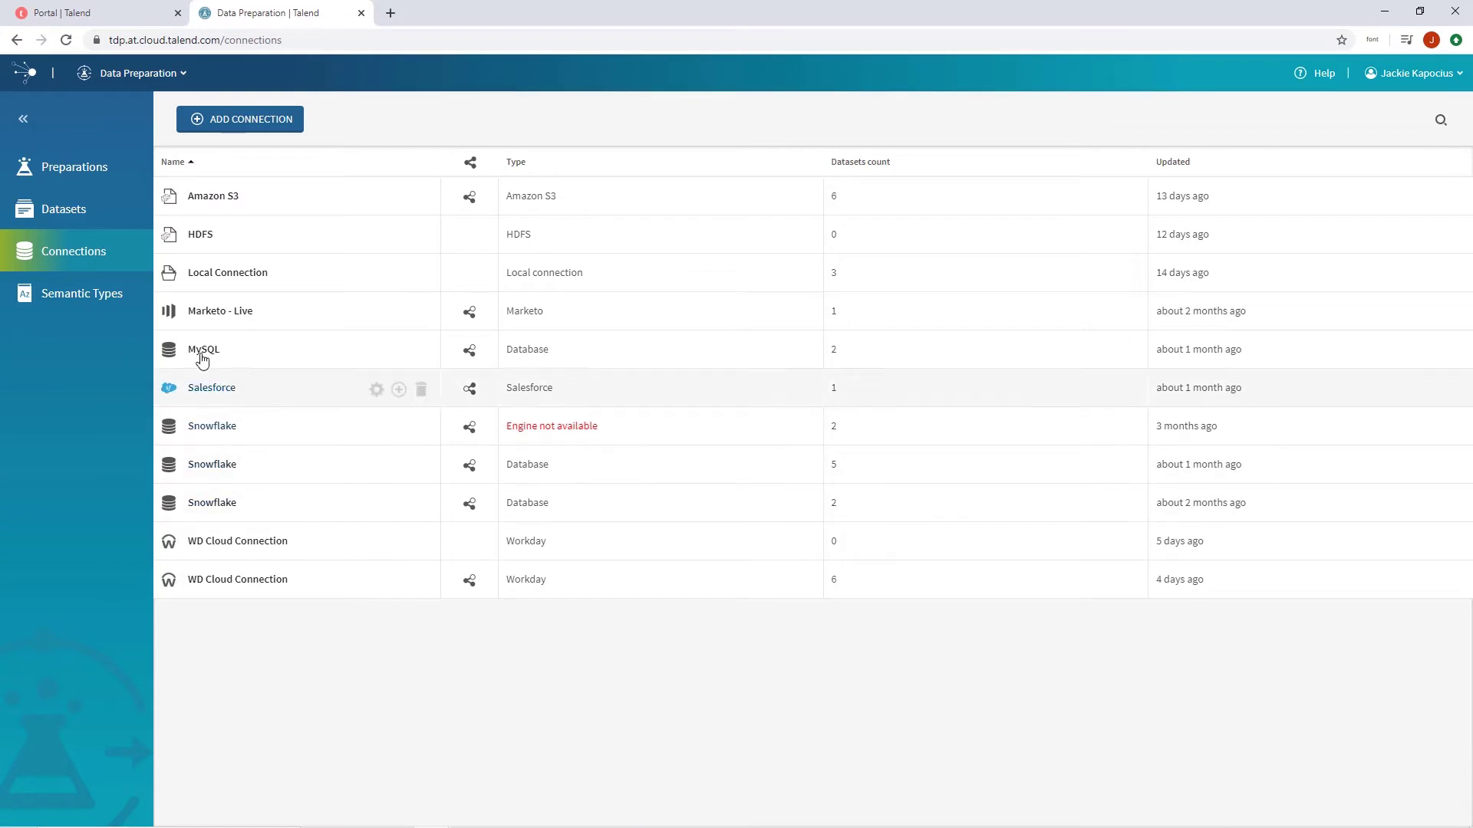
Open the Snowflake-connected Shopify Customers dataset from the Datasets list.
left_click(94, 210)
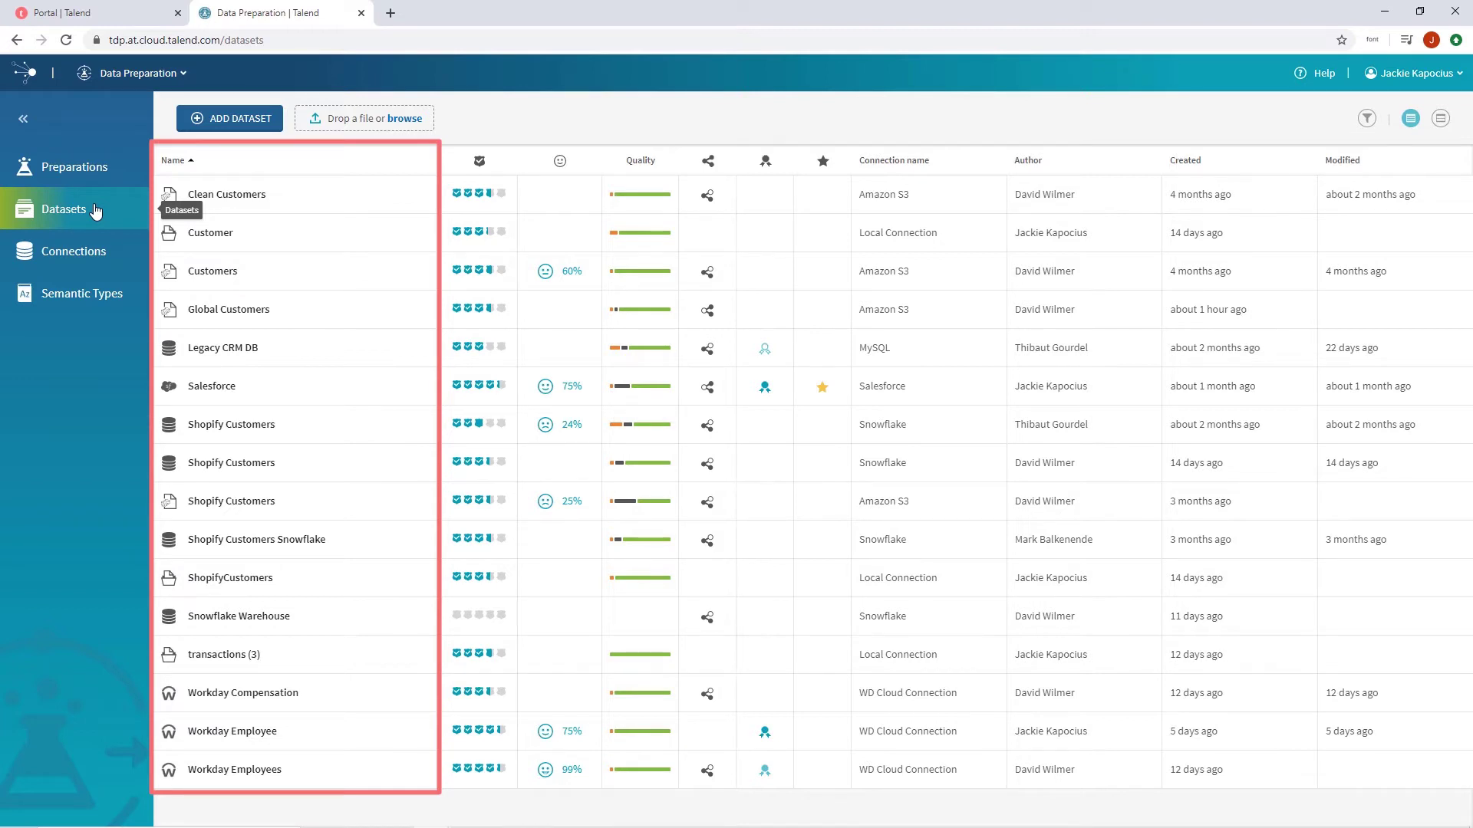
mouse_move(251, 430)
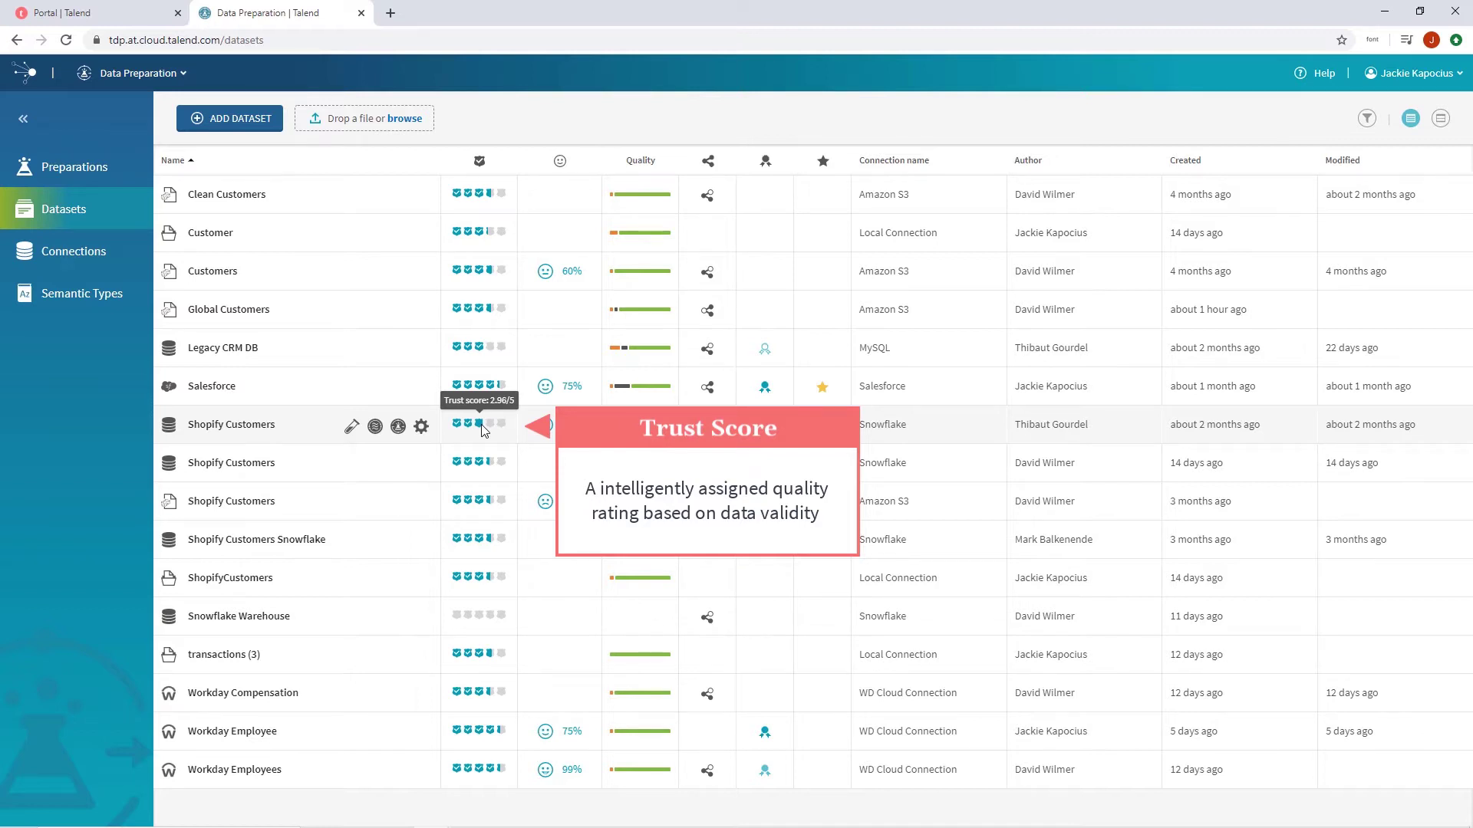
left_click(247, 427)
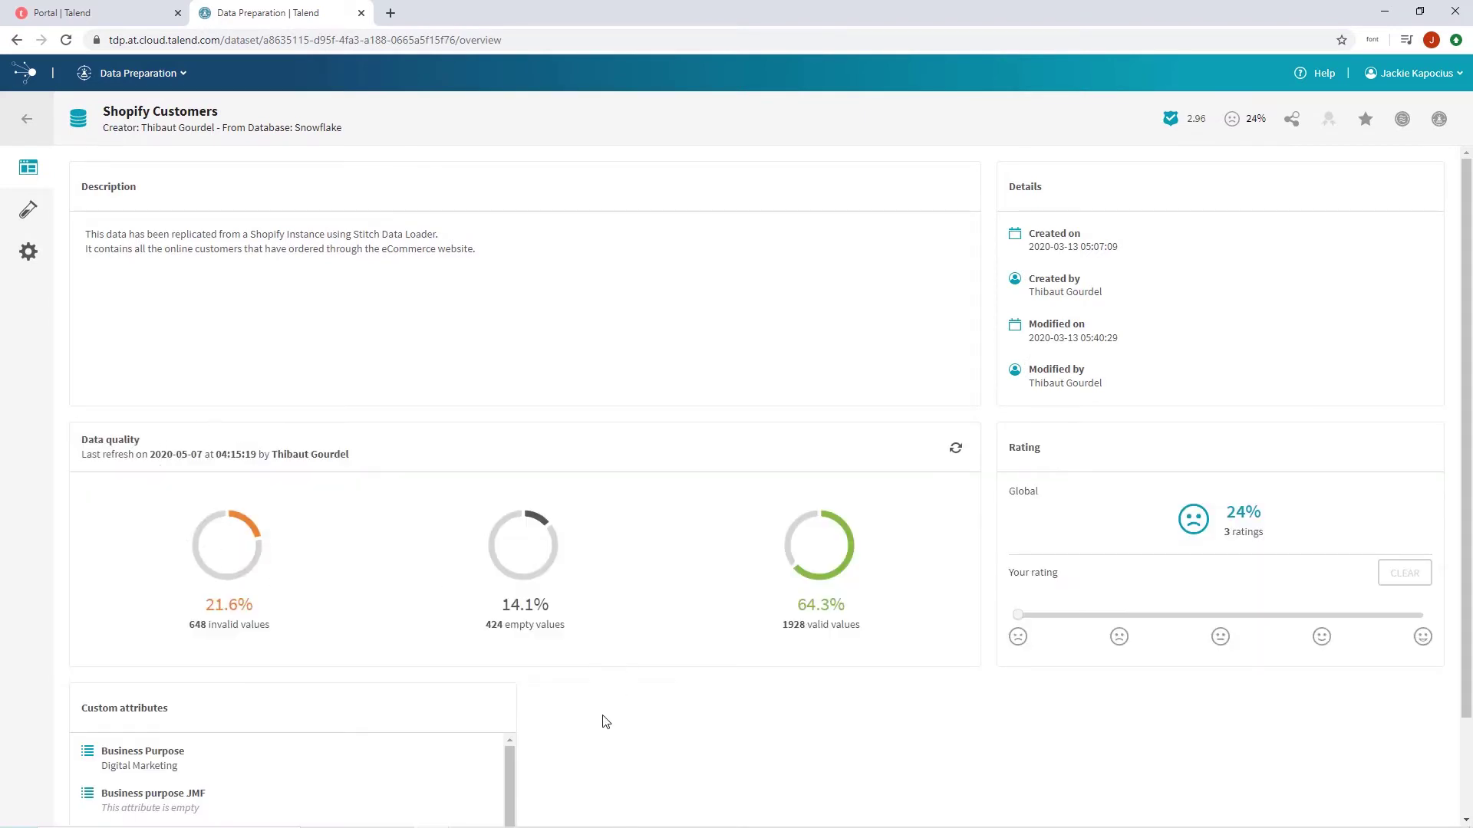
Review the Shopify Customers attributes and Head sample rows, then return to Datasets.
scroll(602, 725, "down", 2)
scroll(510, 730, "down", 1)
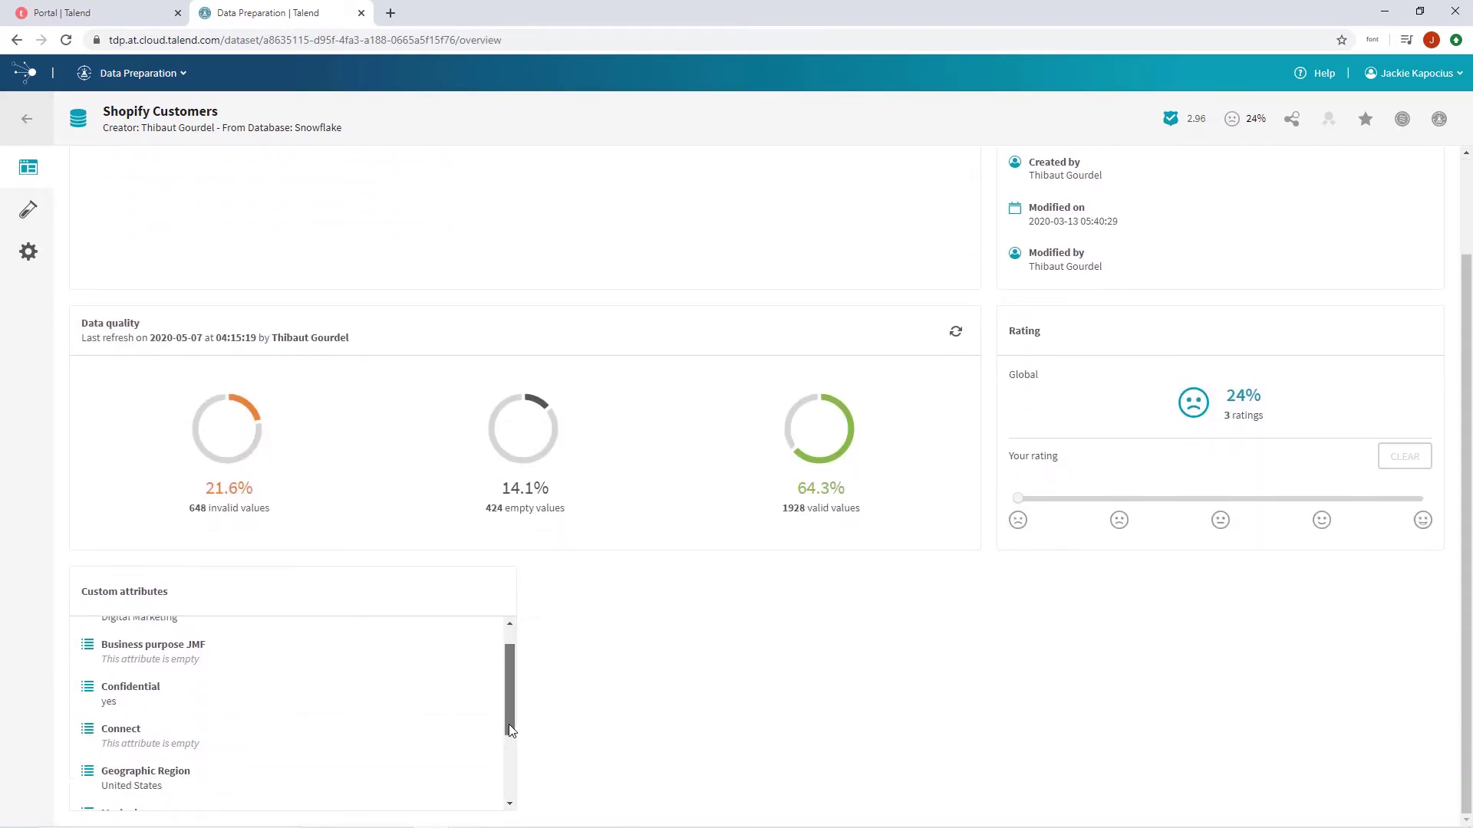
scroll(507, 733, "down", 1)
scroll(504, 743, "up", 2)
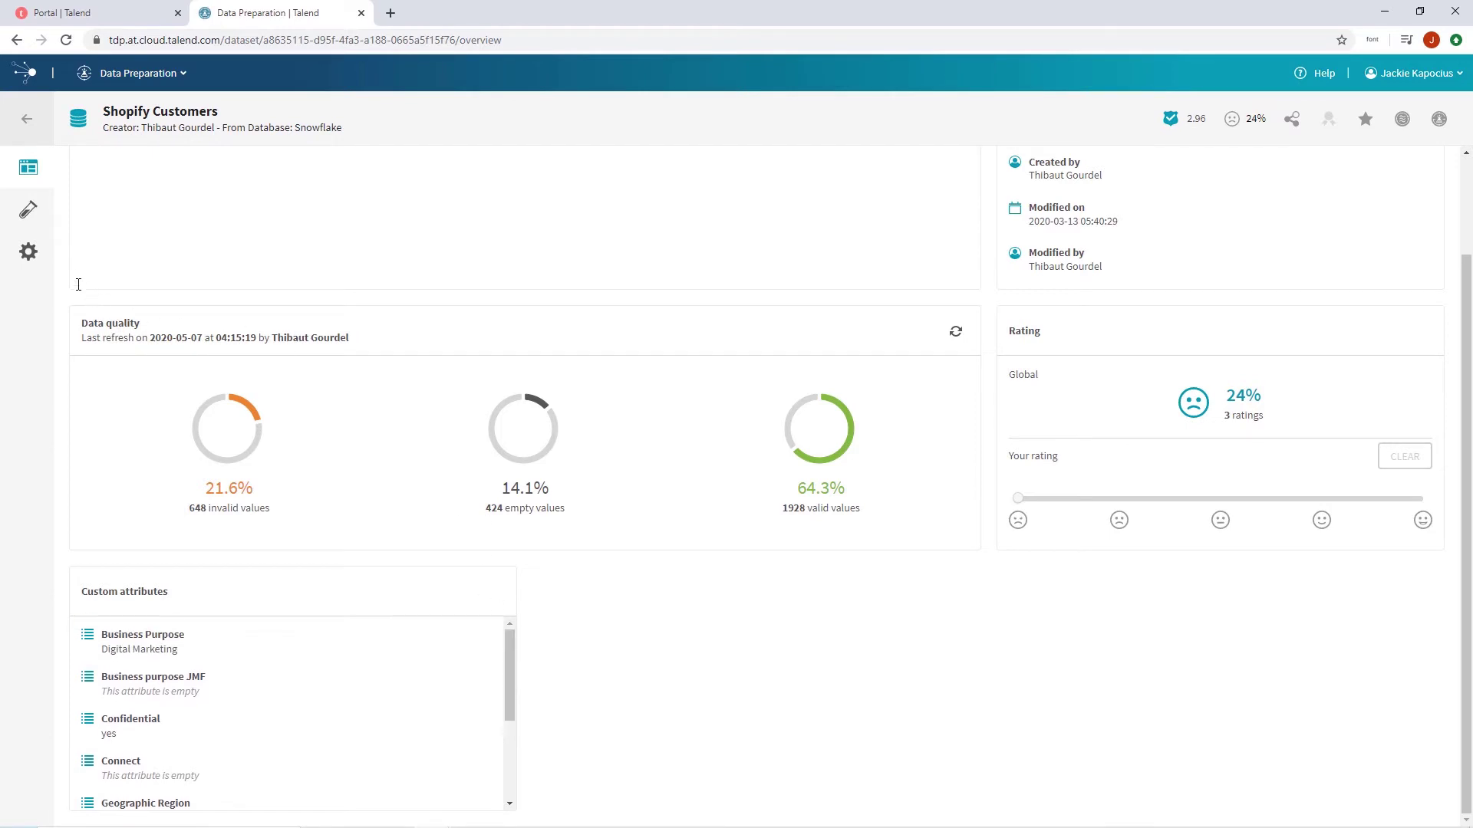
left_click(38, 220)
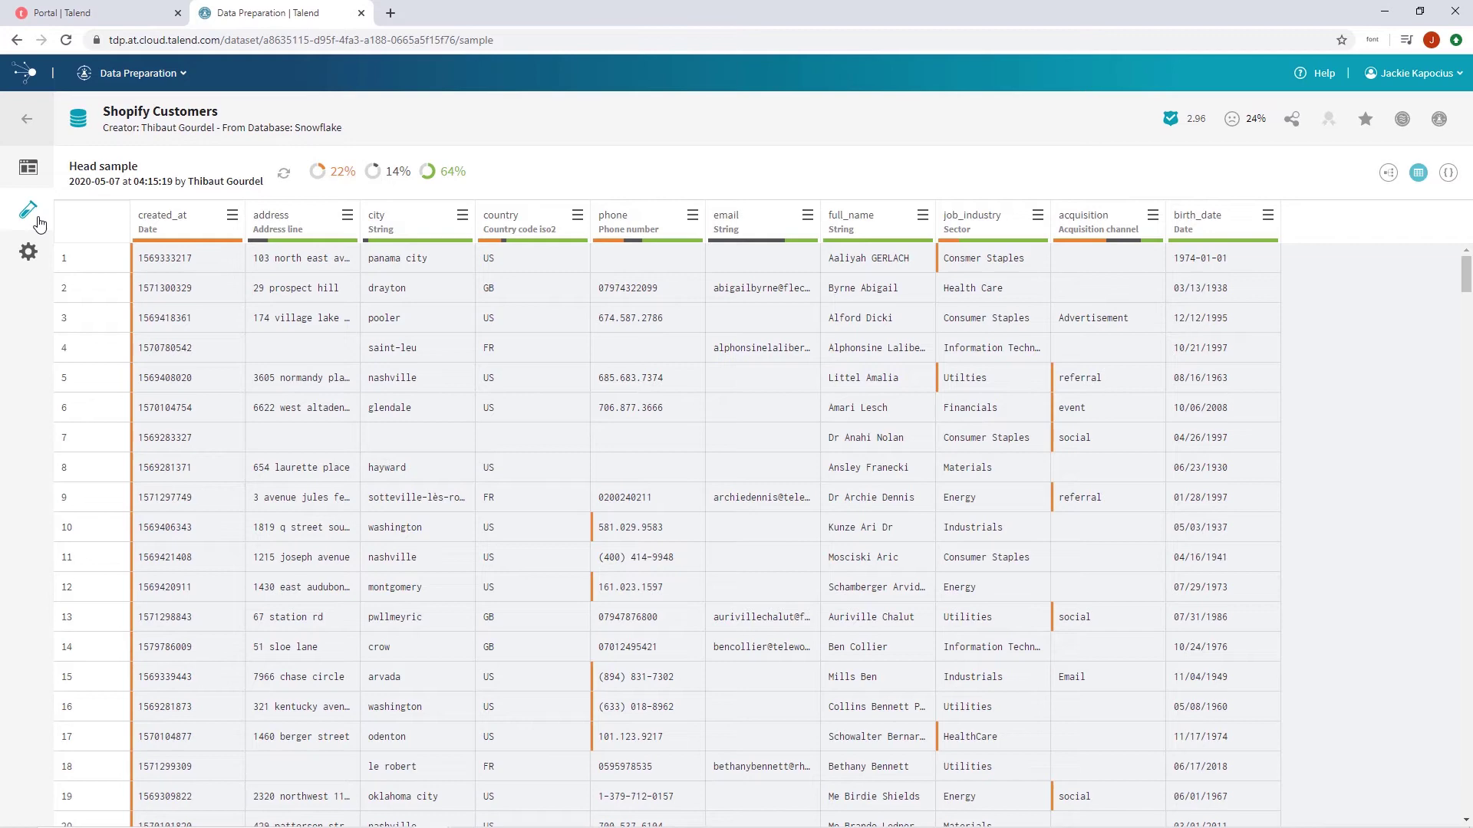
left_click(27, 119)
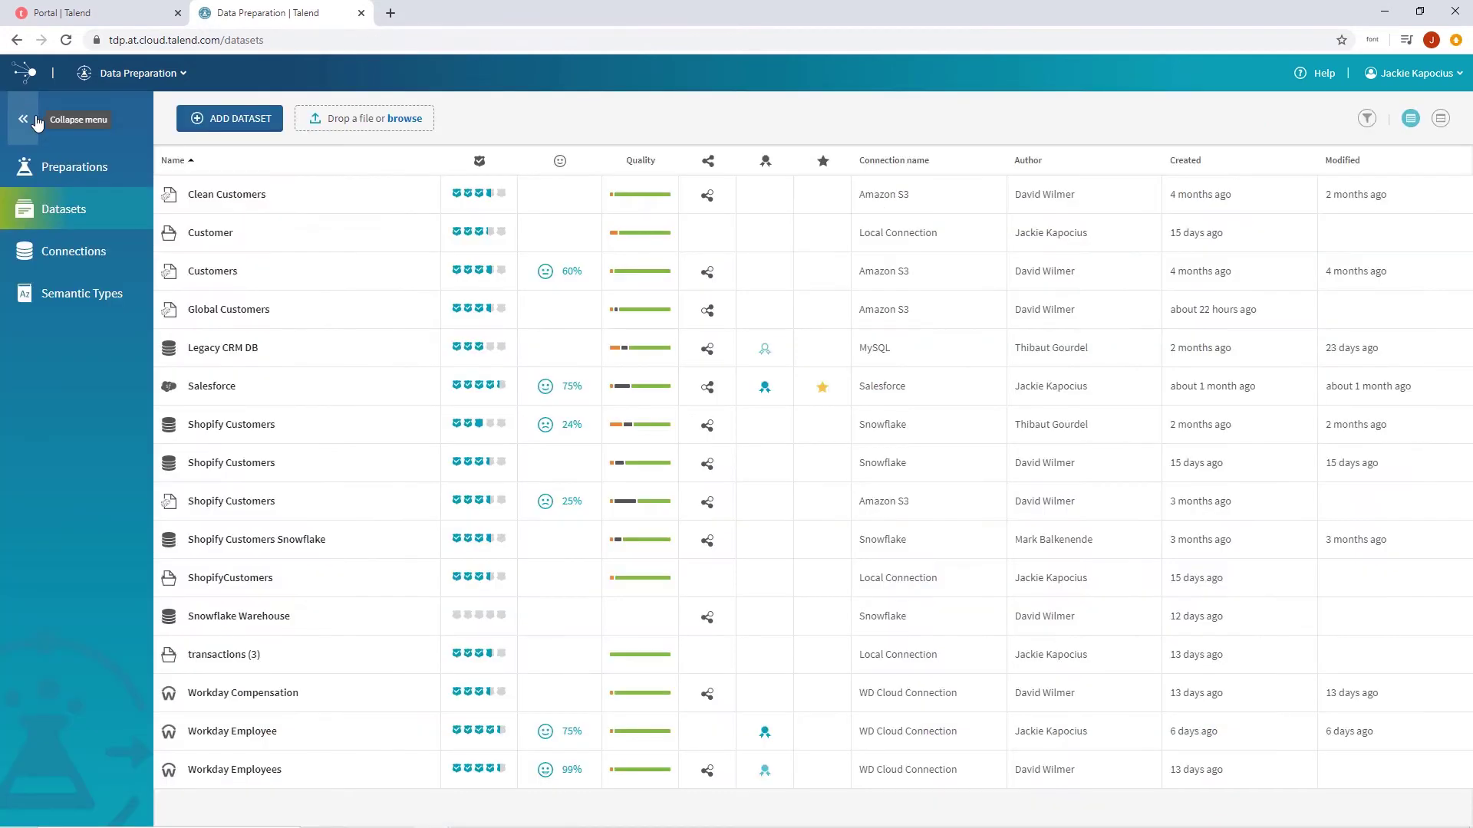
Search Semantic Types for 'postal' to list the BE, DE, FR, UK, US postal codes.
left_click(82, 297)
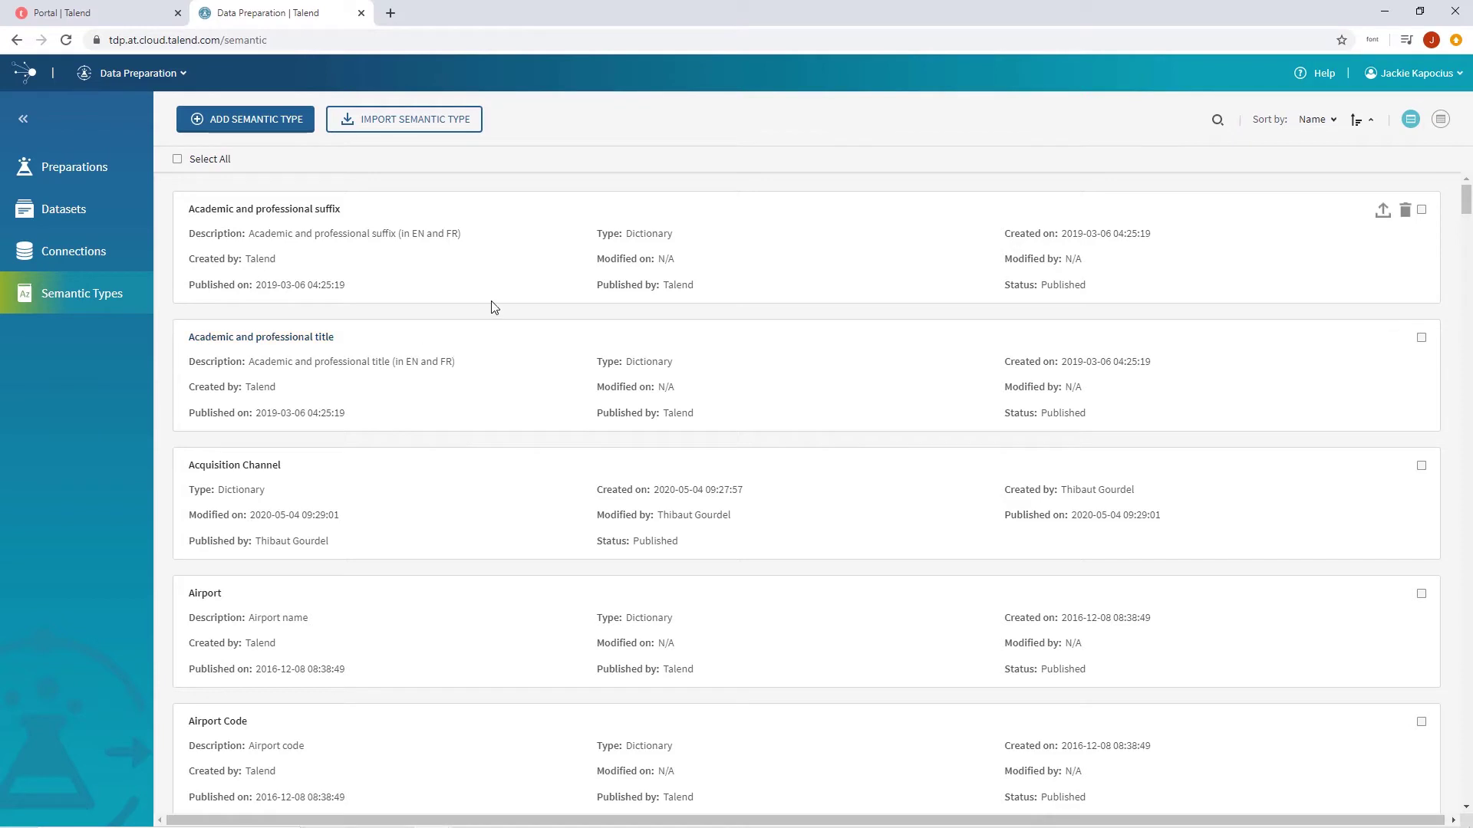
scroll(494, 307, "down", 2)
scroll(495, 307, "down", 1)
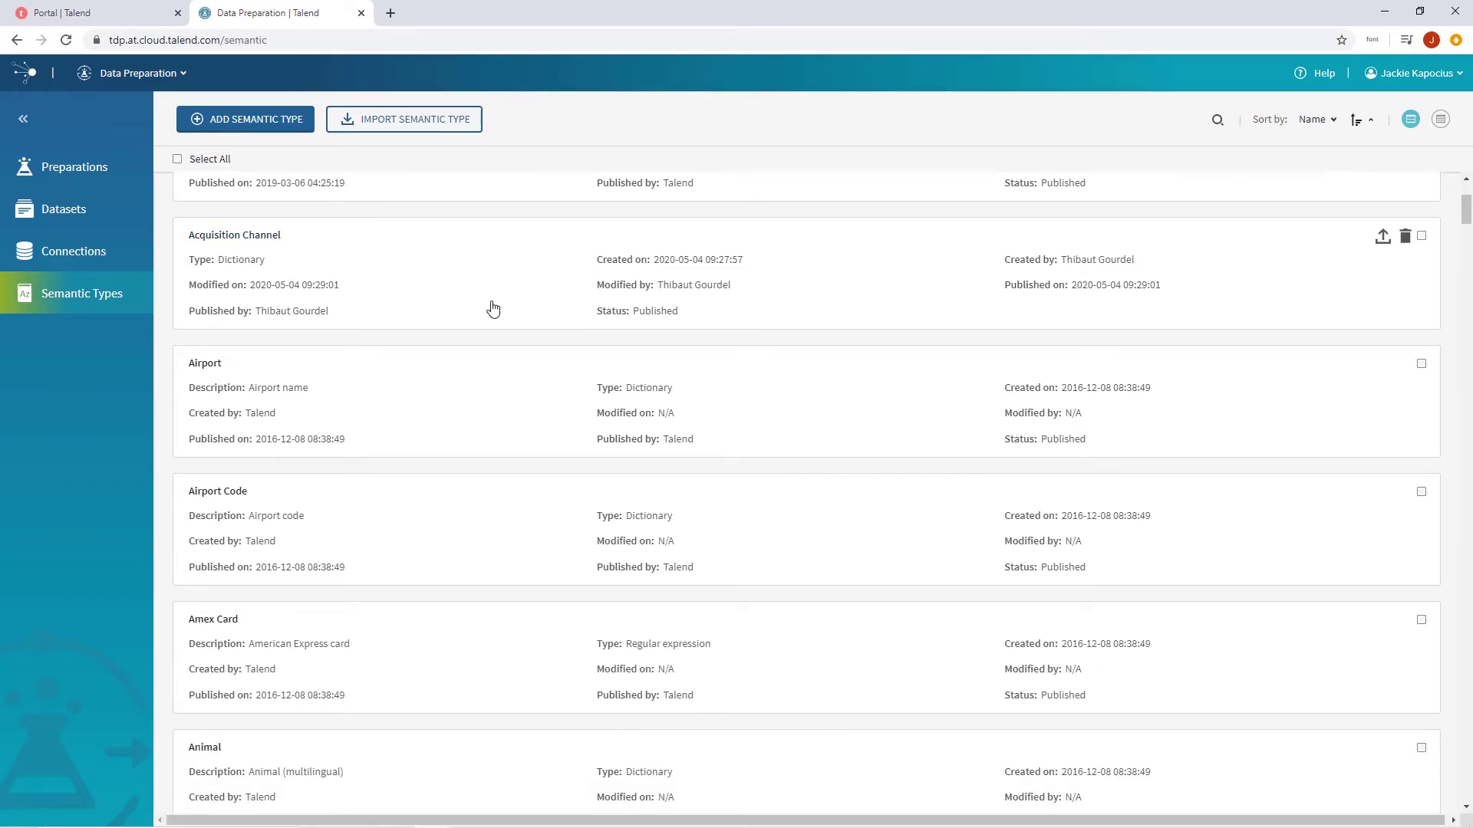
left_click(1220, 124)
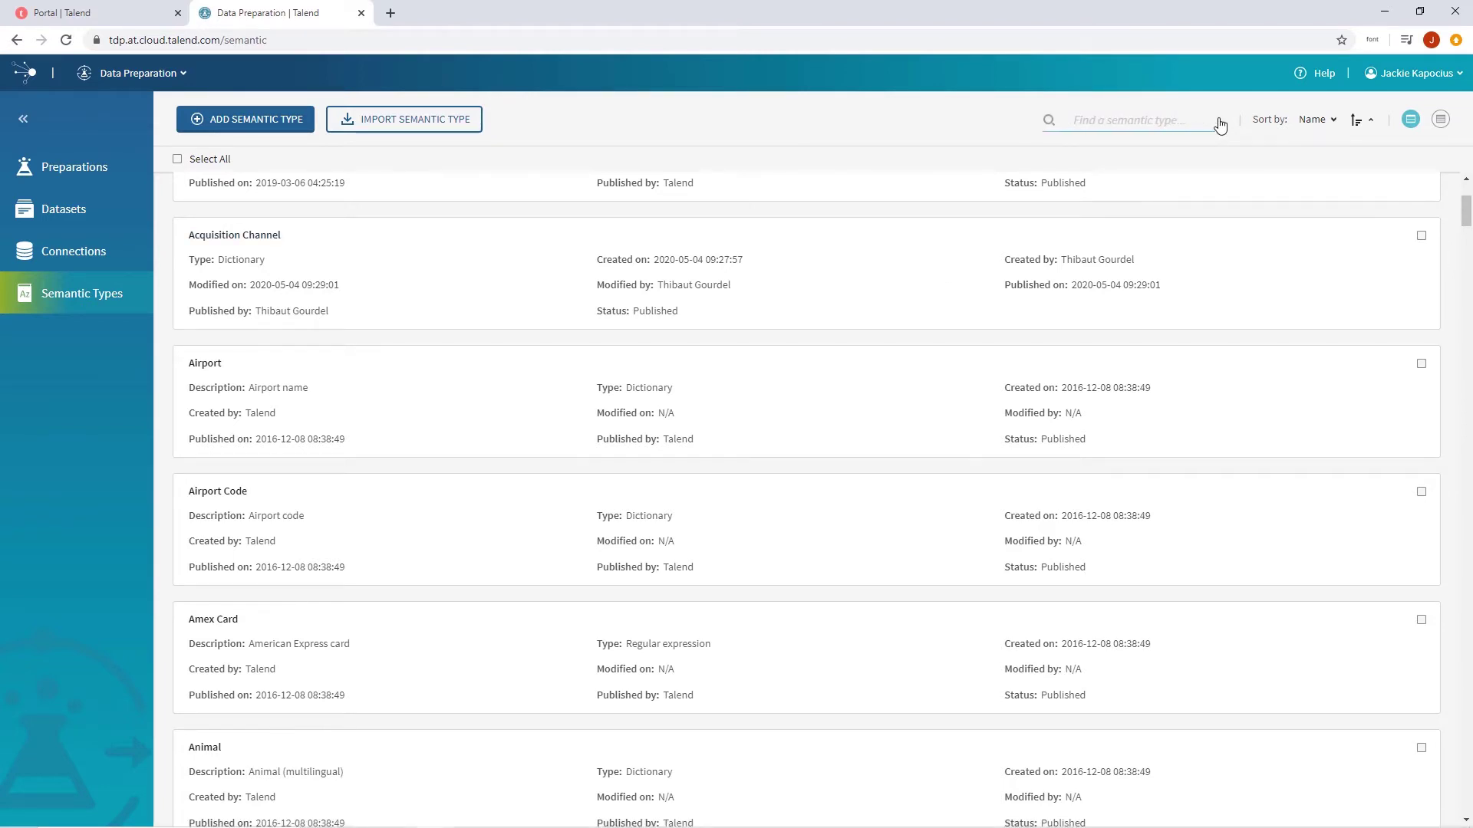
type("postal")
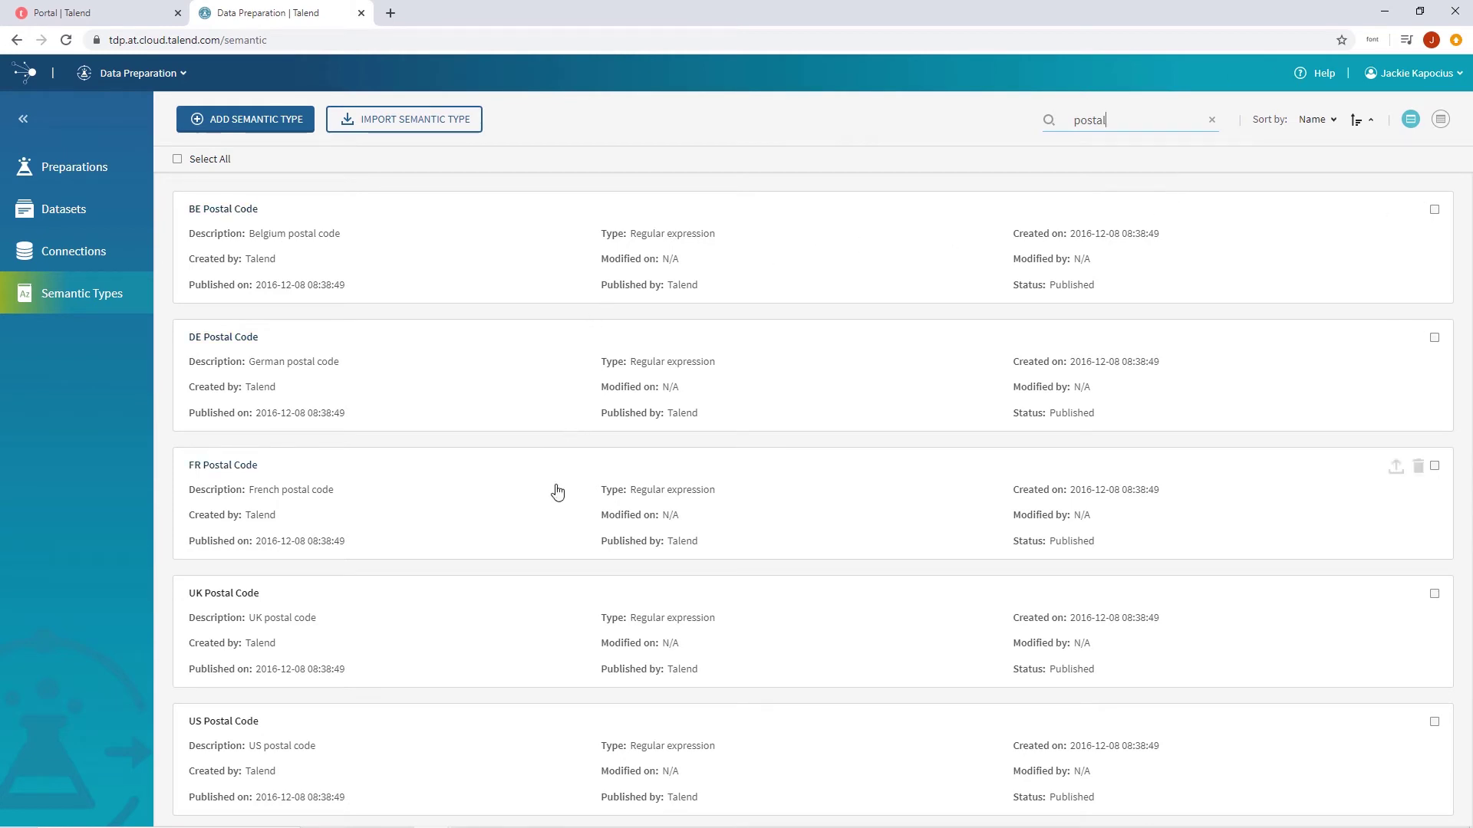
Inspect the US Postal Code regex, cancel without changes, and return to Datasets.
left_click(242, 721)
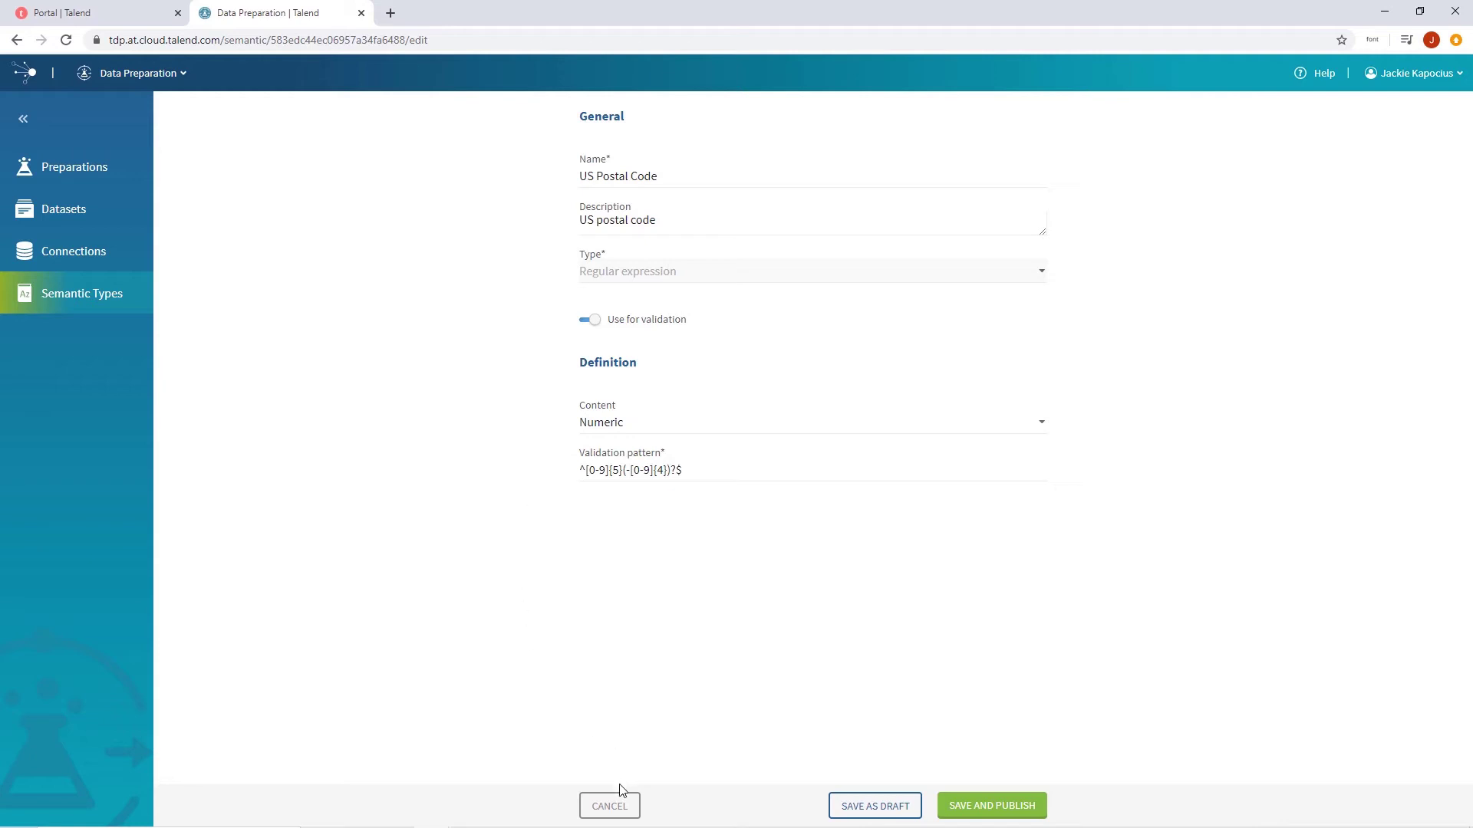
left_click(614, 804)
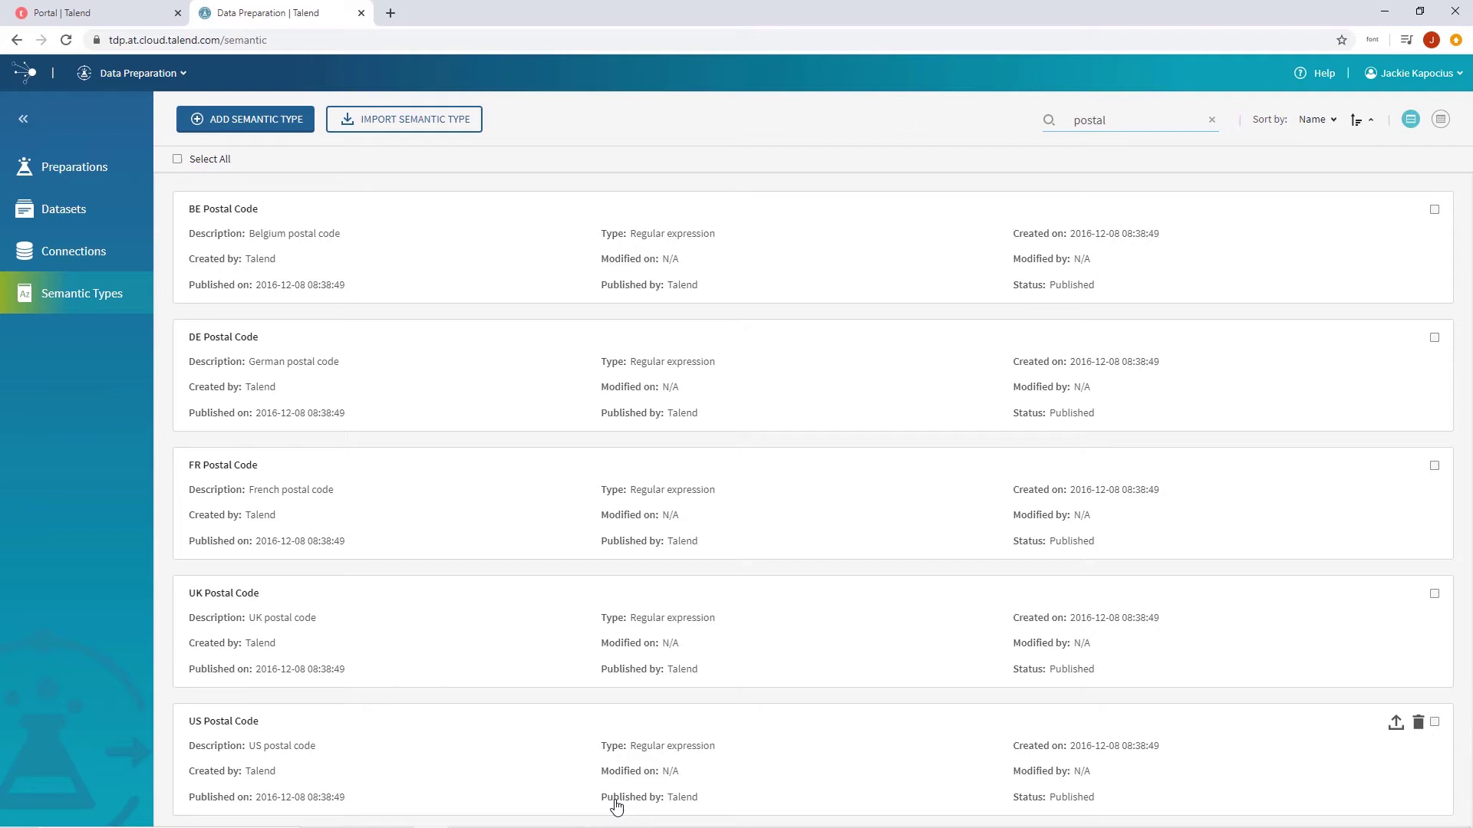
left_click(49, 218)
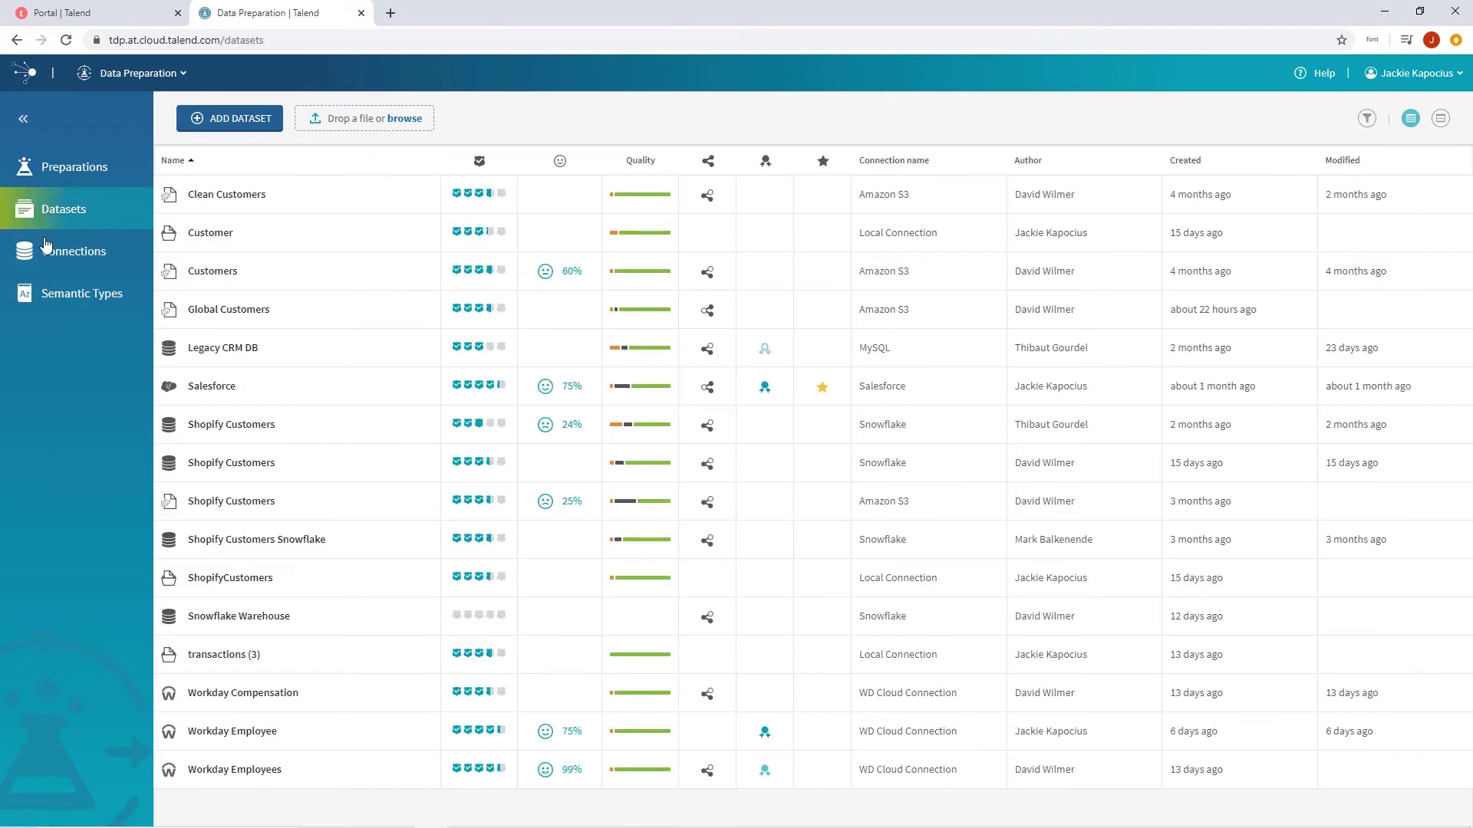
mouse_move(310, 425)
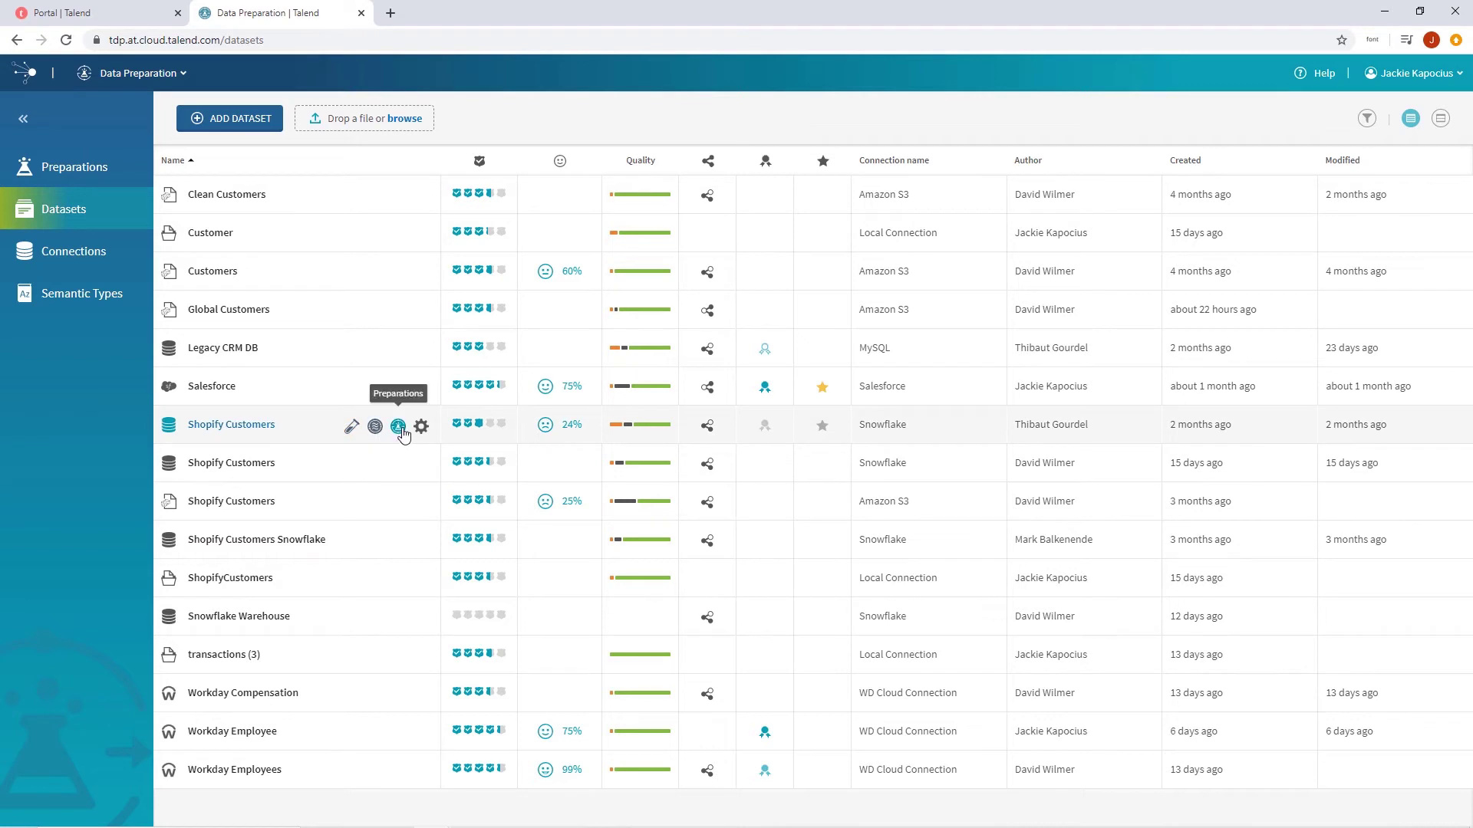
Add a new preparation from the Shopify Customers dataset's Preparations panel.
left_click(398, 426)
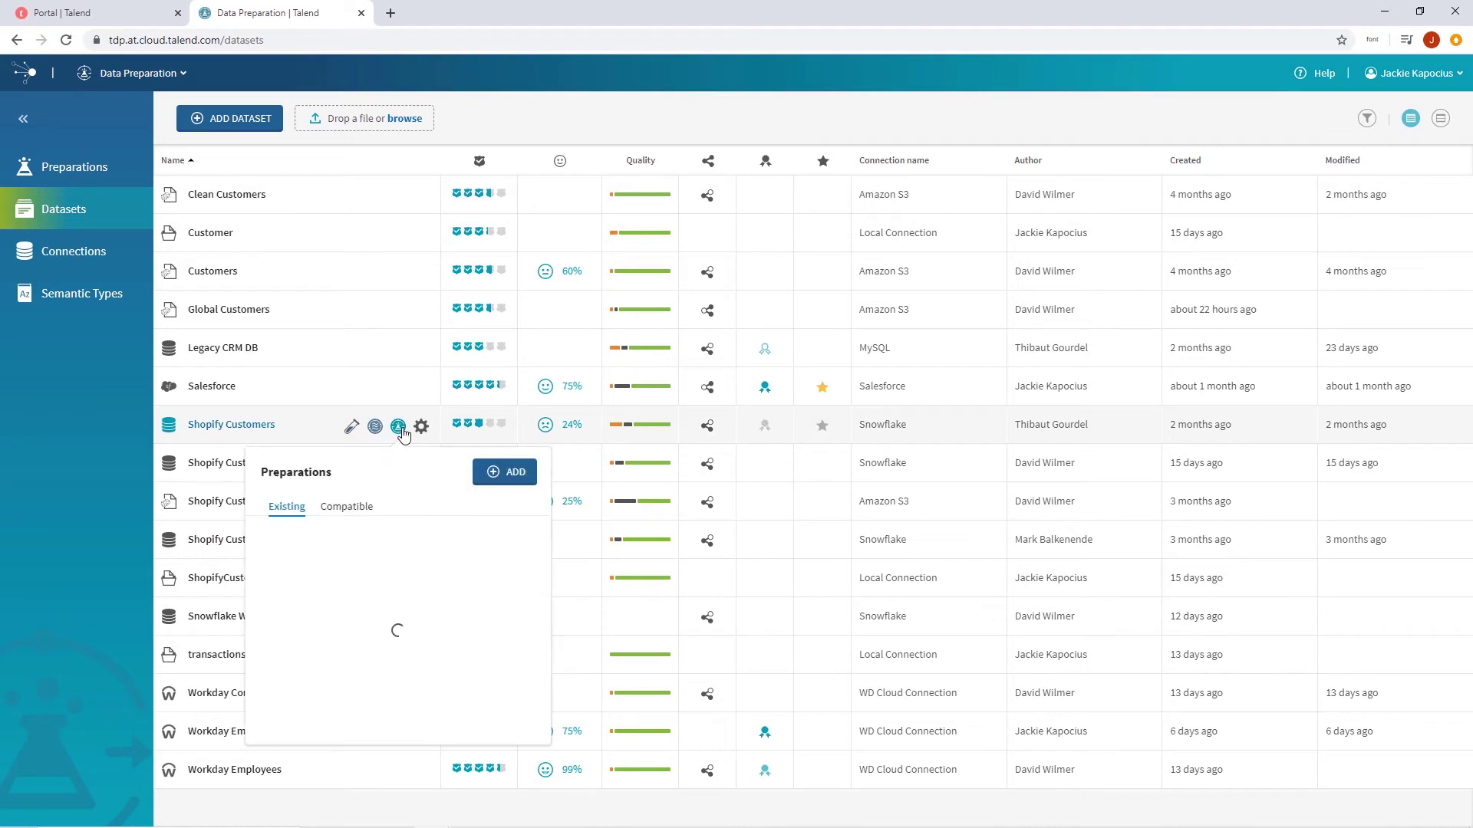
left_click(493, 474)
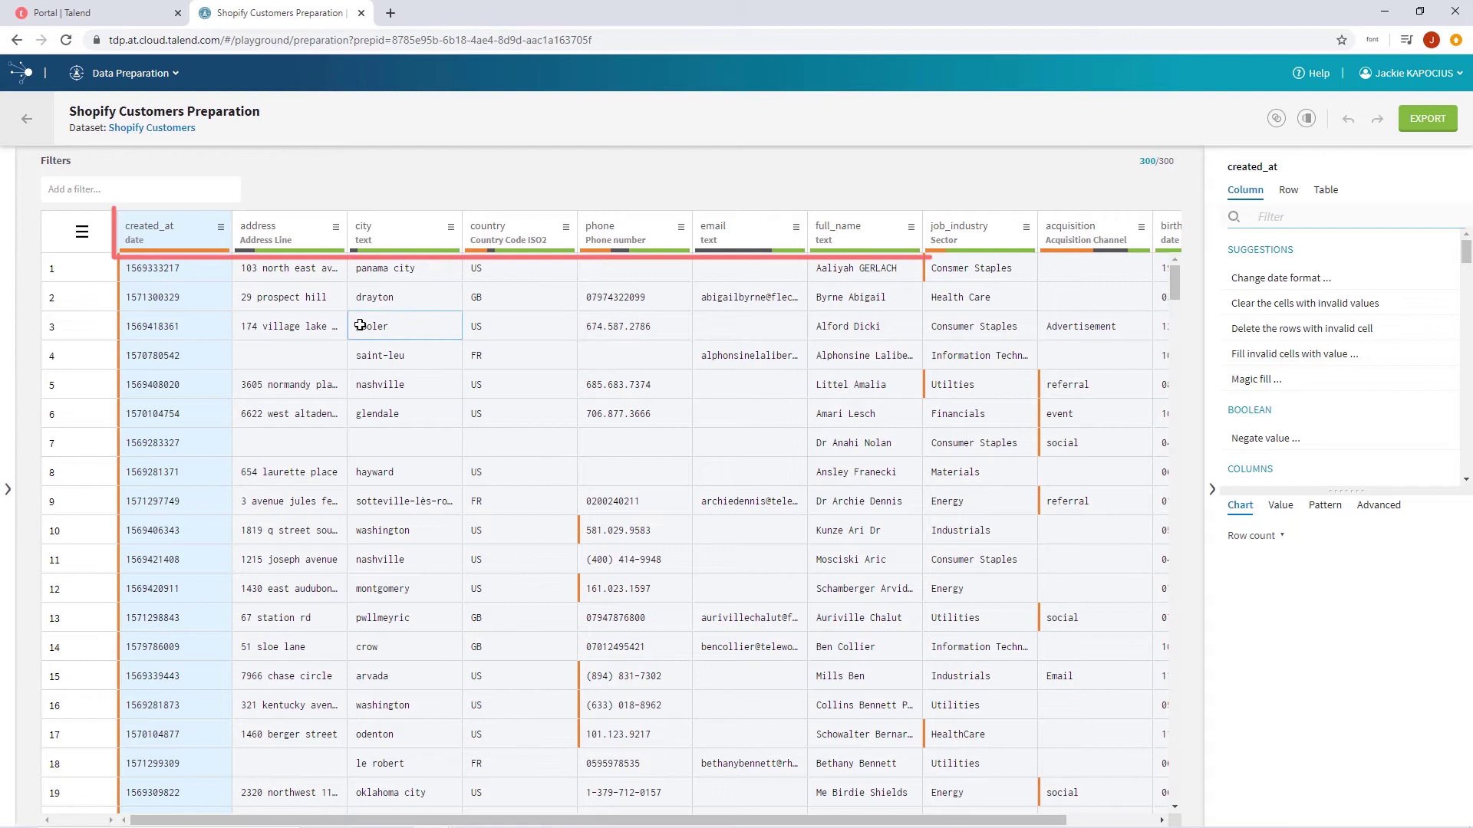
Select the country column to show its suggestions and world distribution map.
left_click(553, 243)
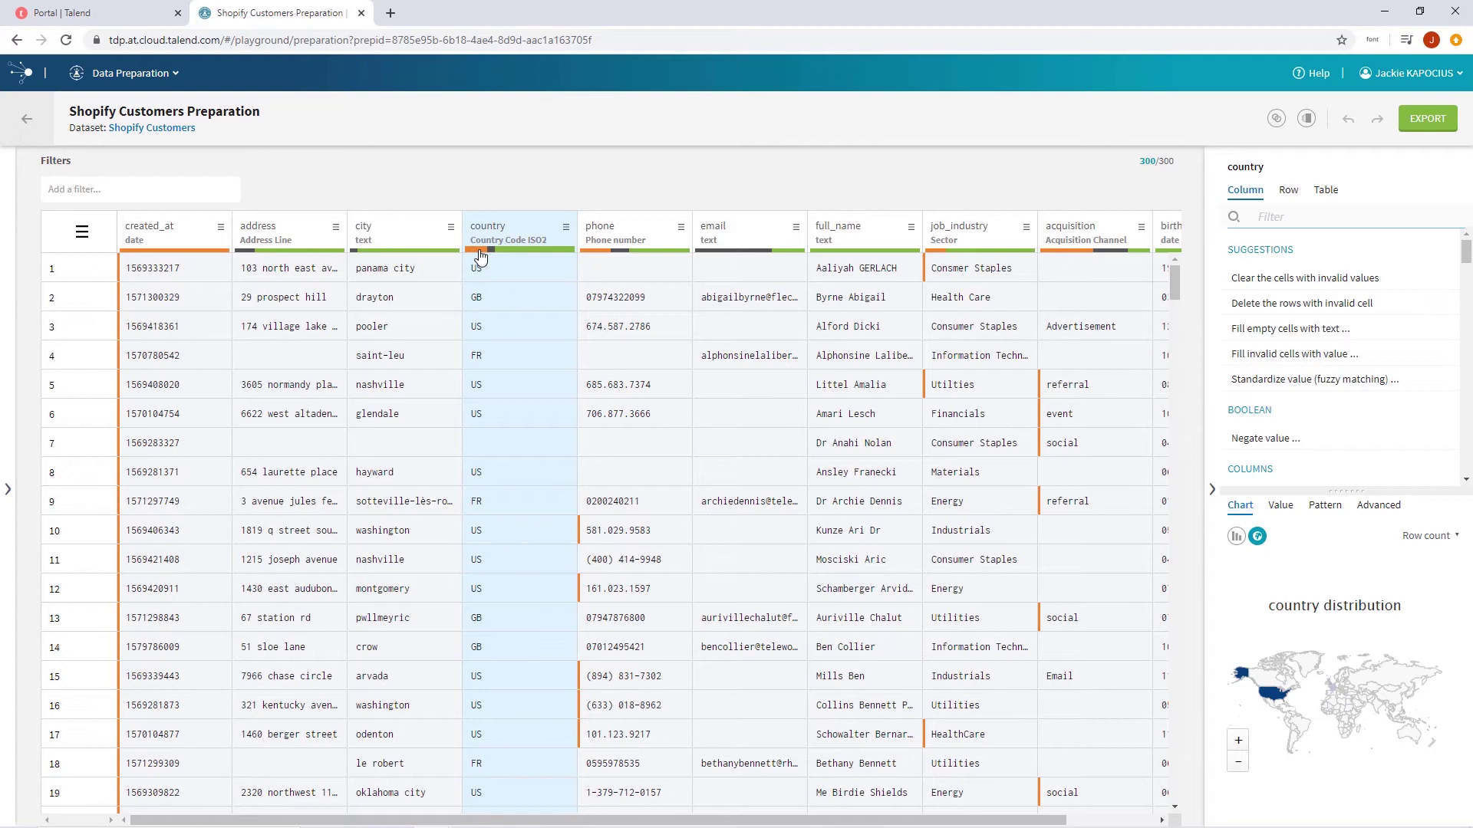
Filter country to invalid values and replace FRA with FR and U.S with US everywhere.
left_click(480, 256)
left_click(463, 277)
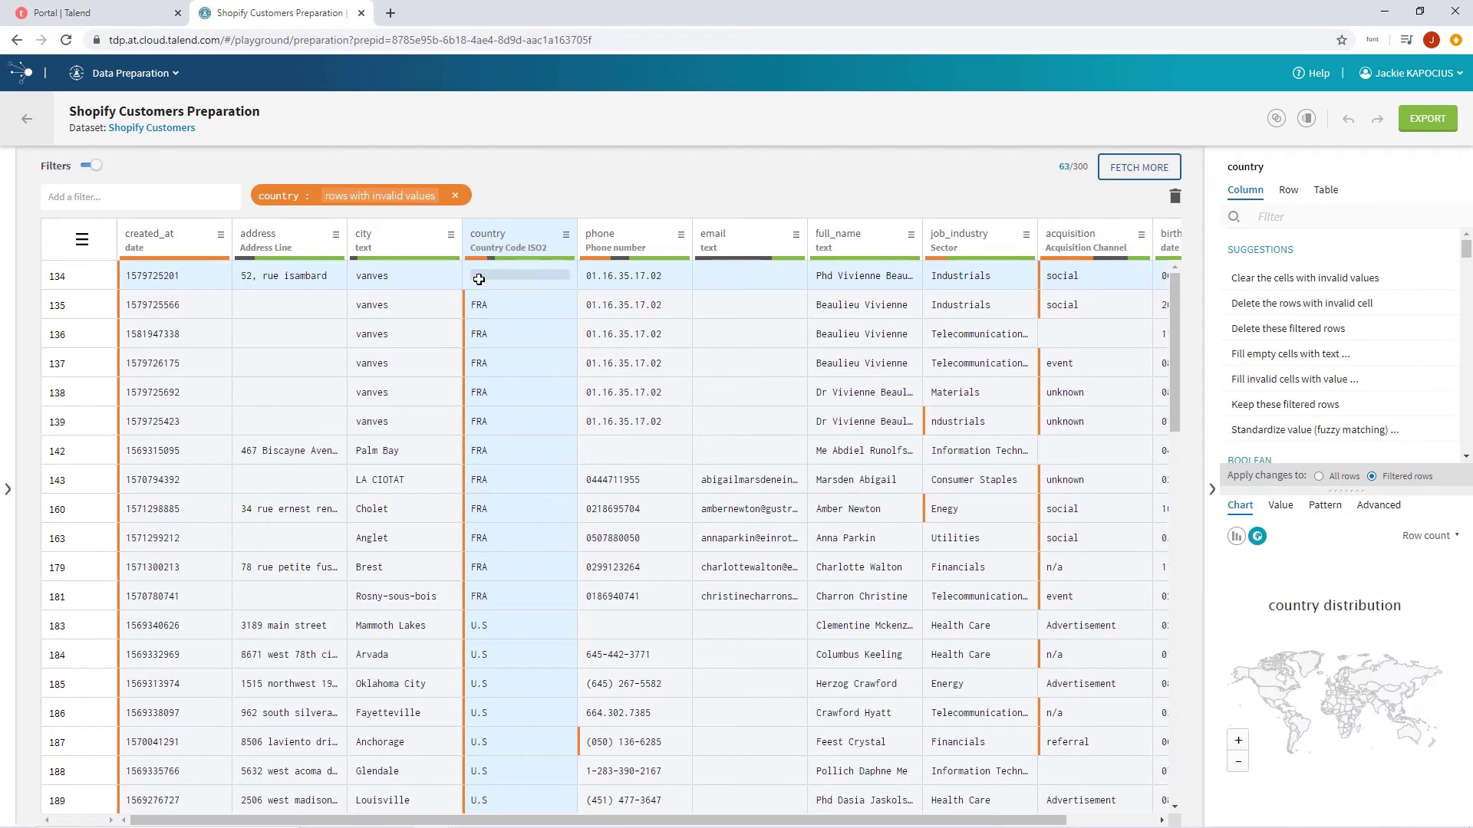
double_click(479, 276)
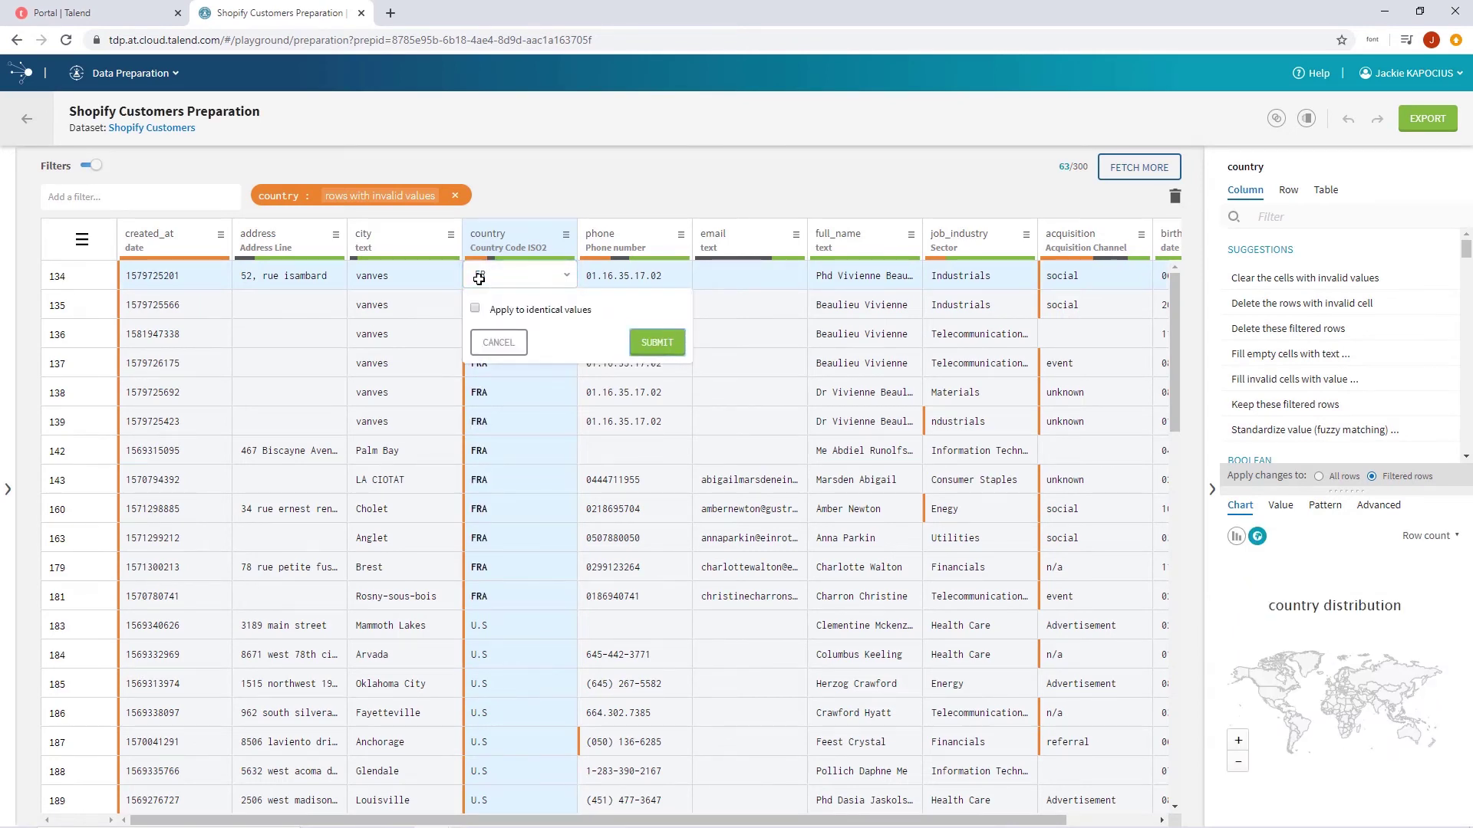
left_click(475, 311)
left_click(652, 343)
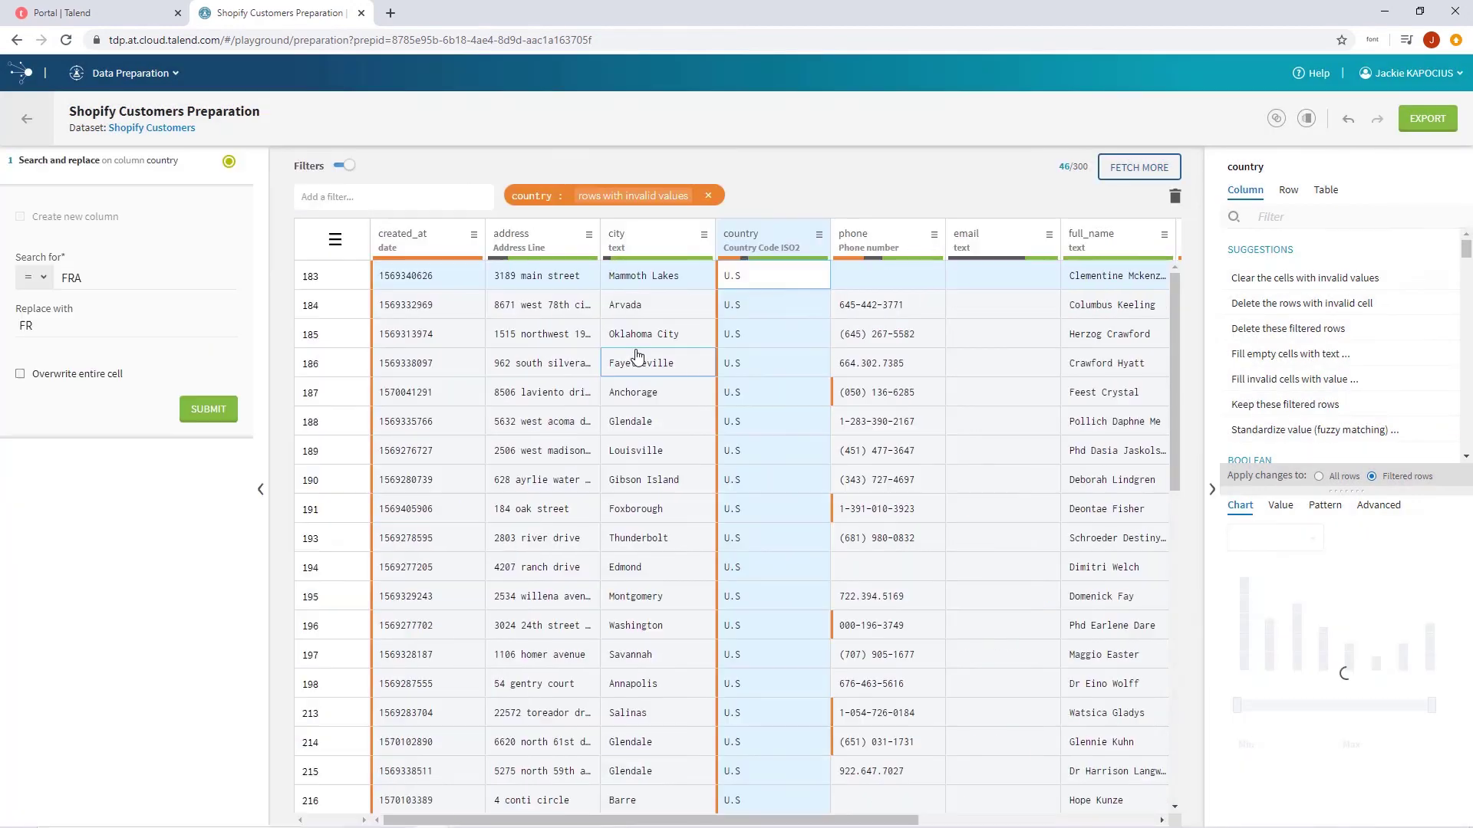
double_click(734, 272)
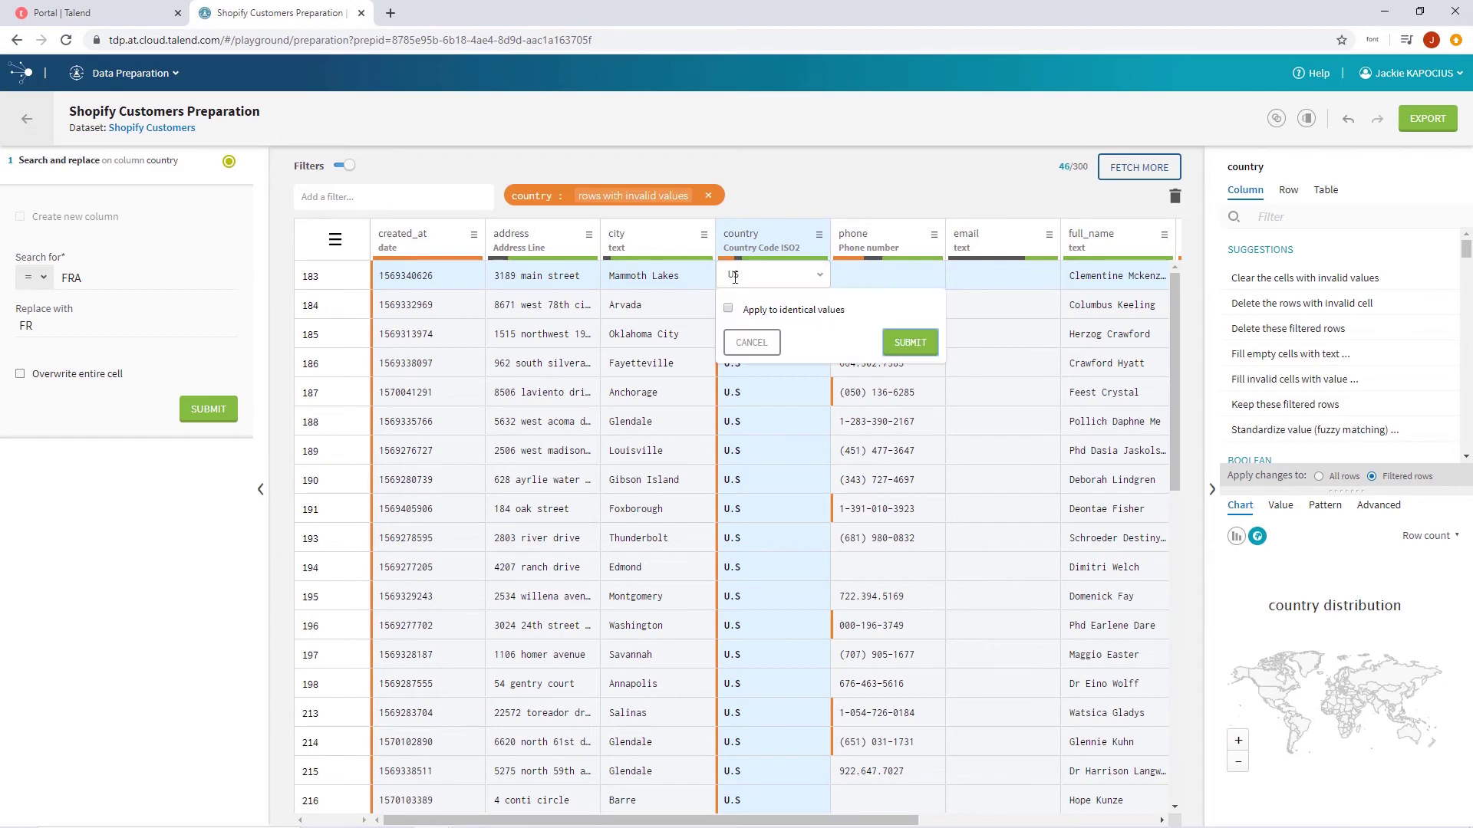
left_click(729, 310)
left_click(909, 343)
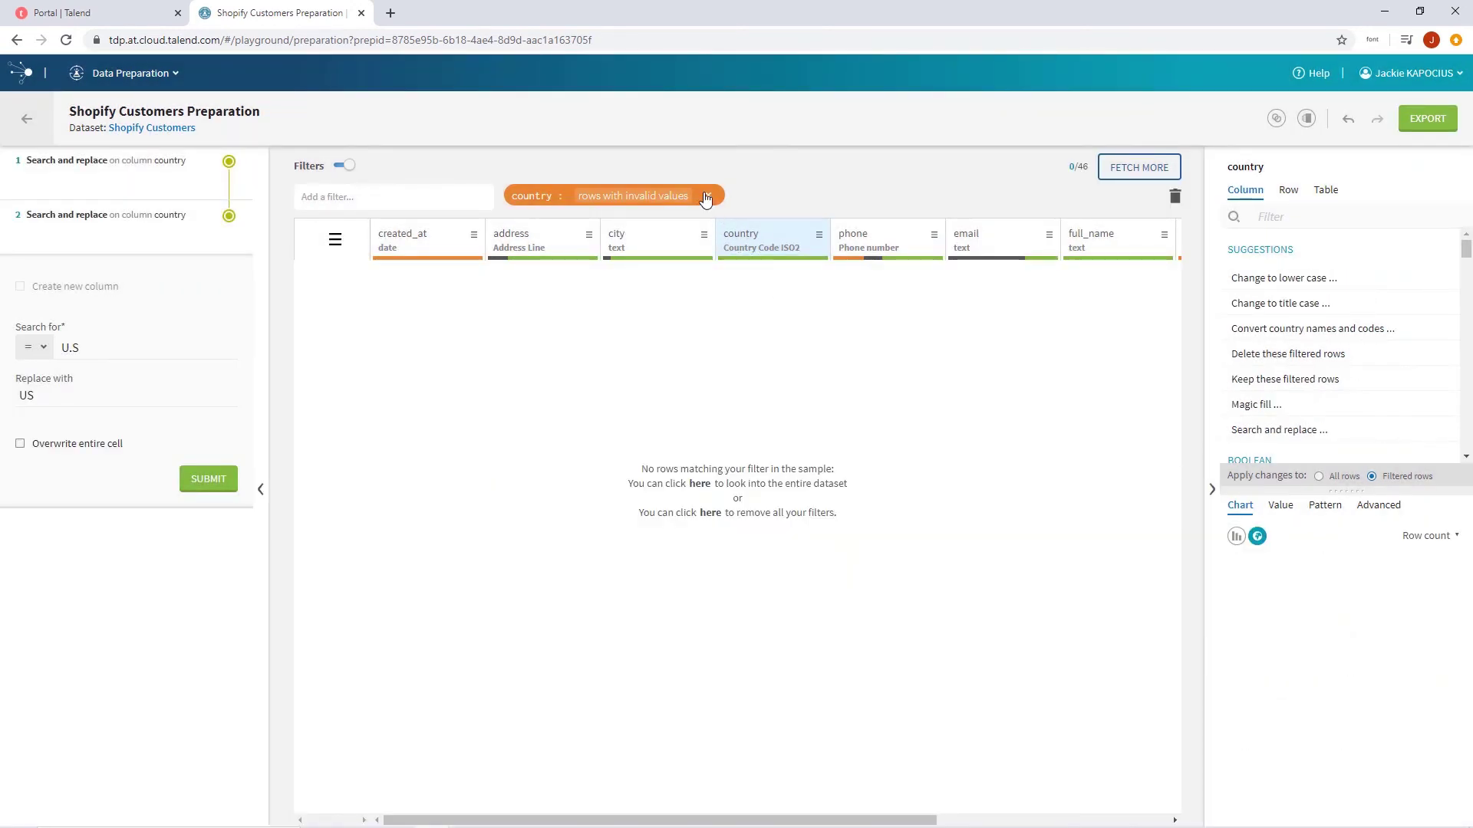
Clear the country filter and format the phone column as international phone numbers.
left_click(709, 198)
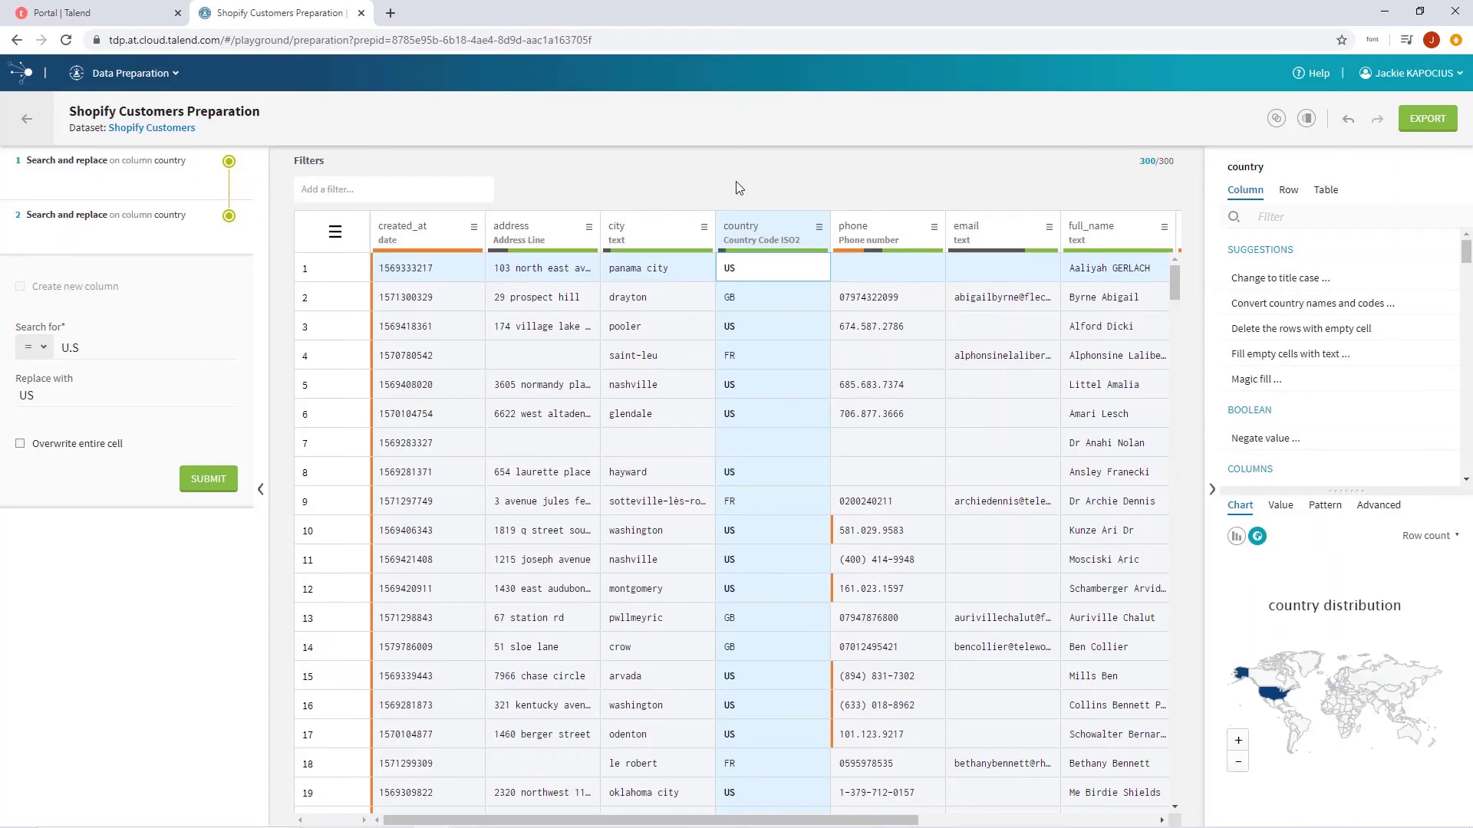
left_click(878, 224)
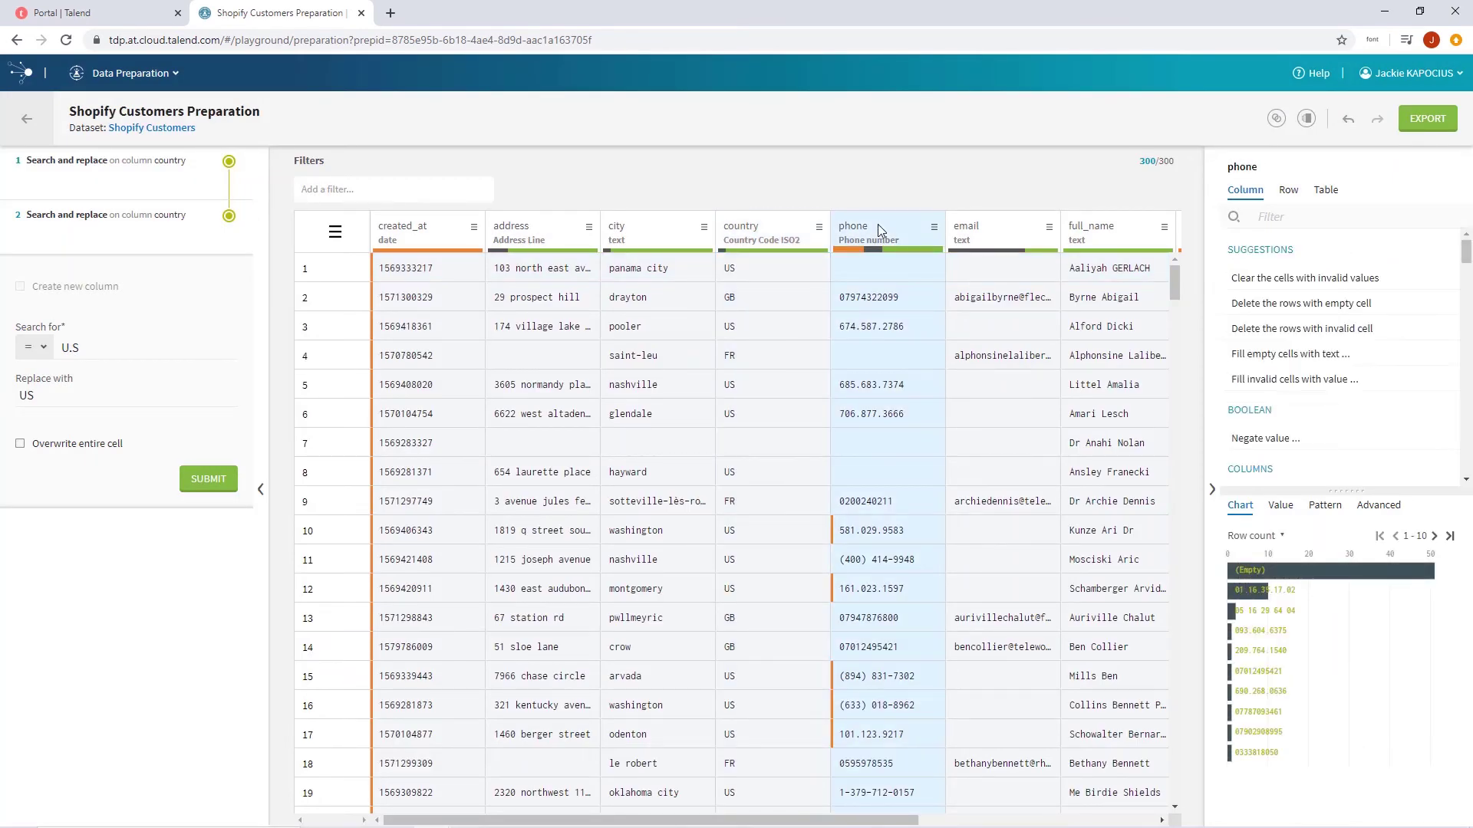
left_click(1321, 509)
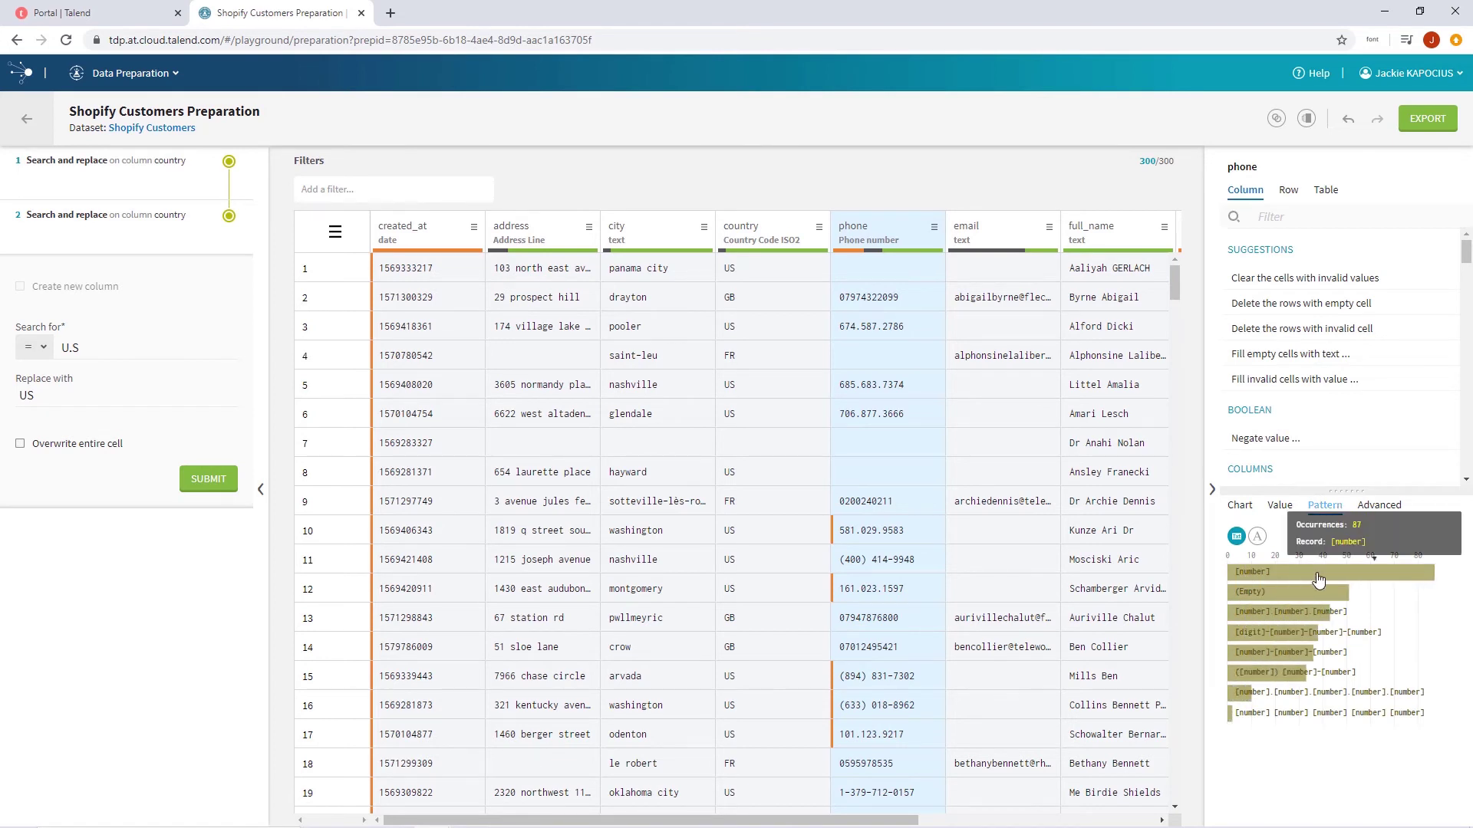
left_click(1260, 218)
type("phone")
left_click(1262, 304)
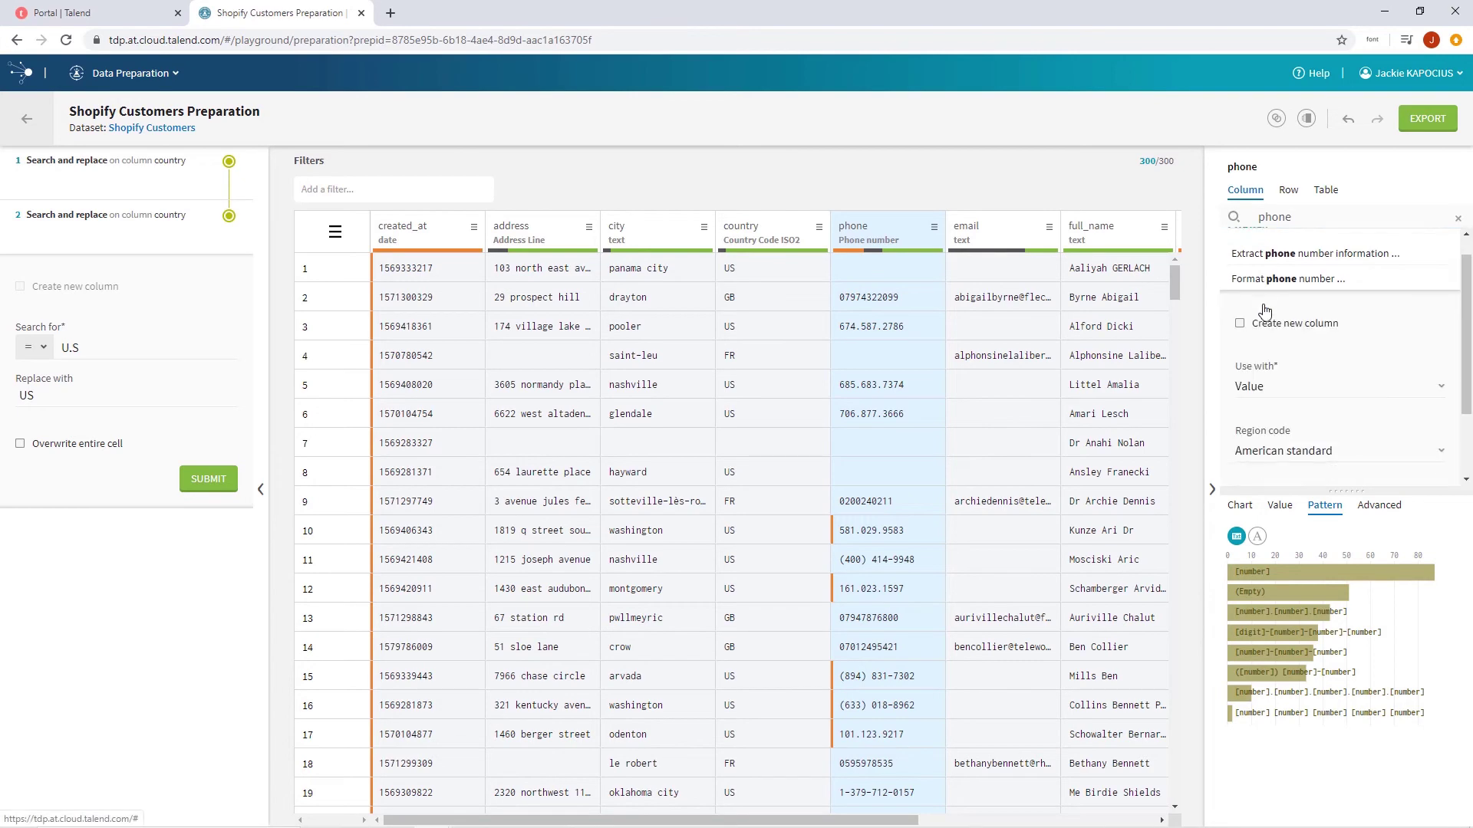
scroll(1269, 323, "down", 2)
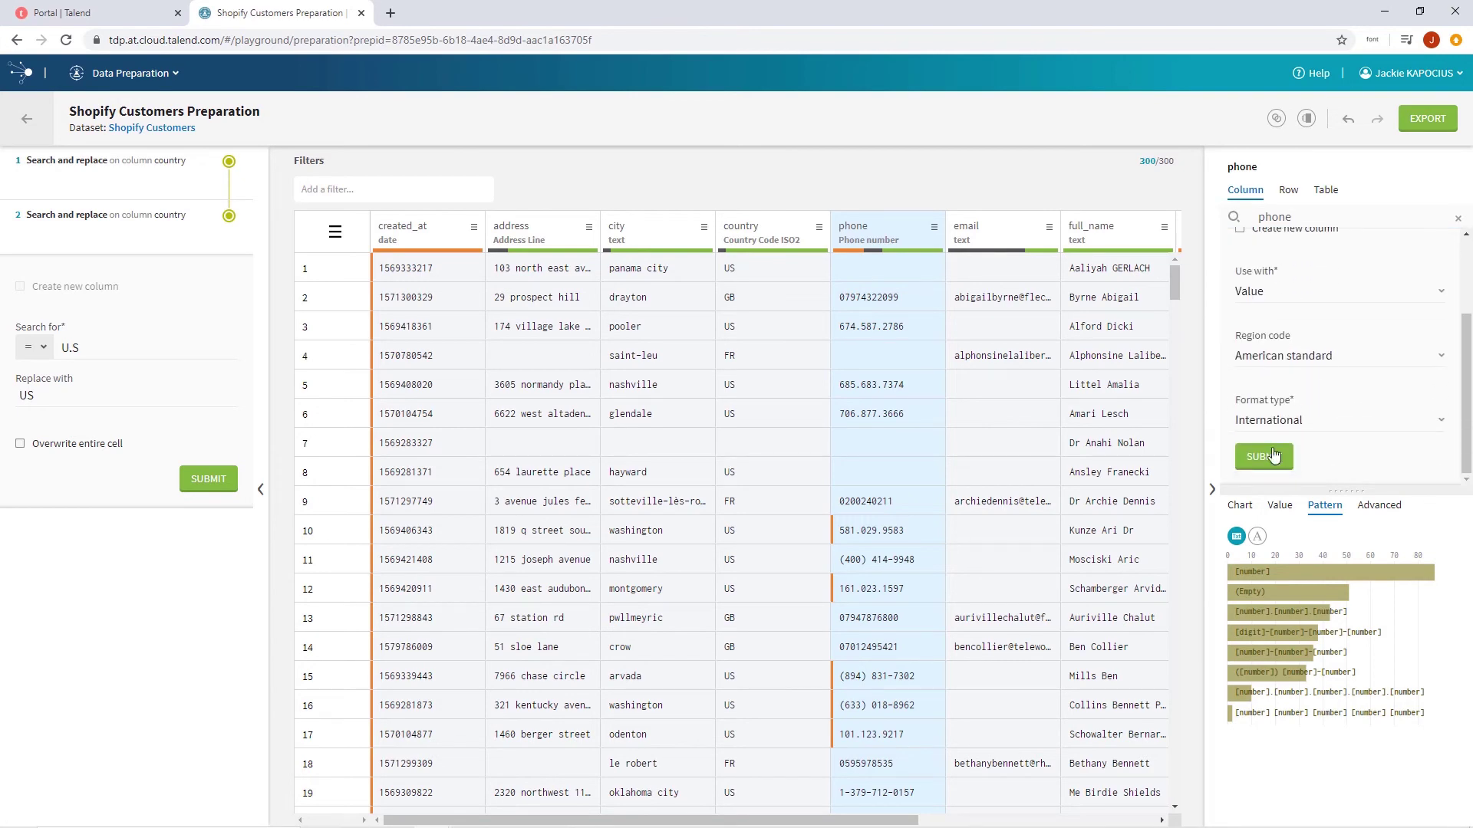
left_click(1273, 456)
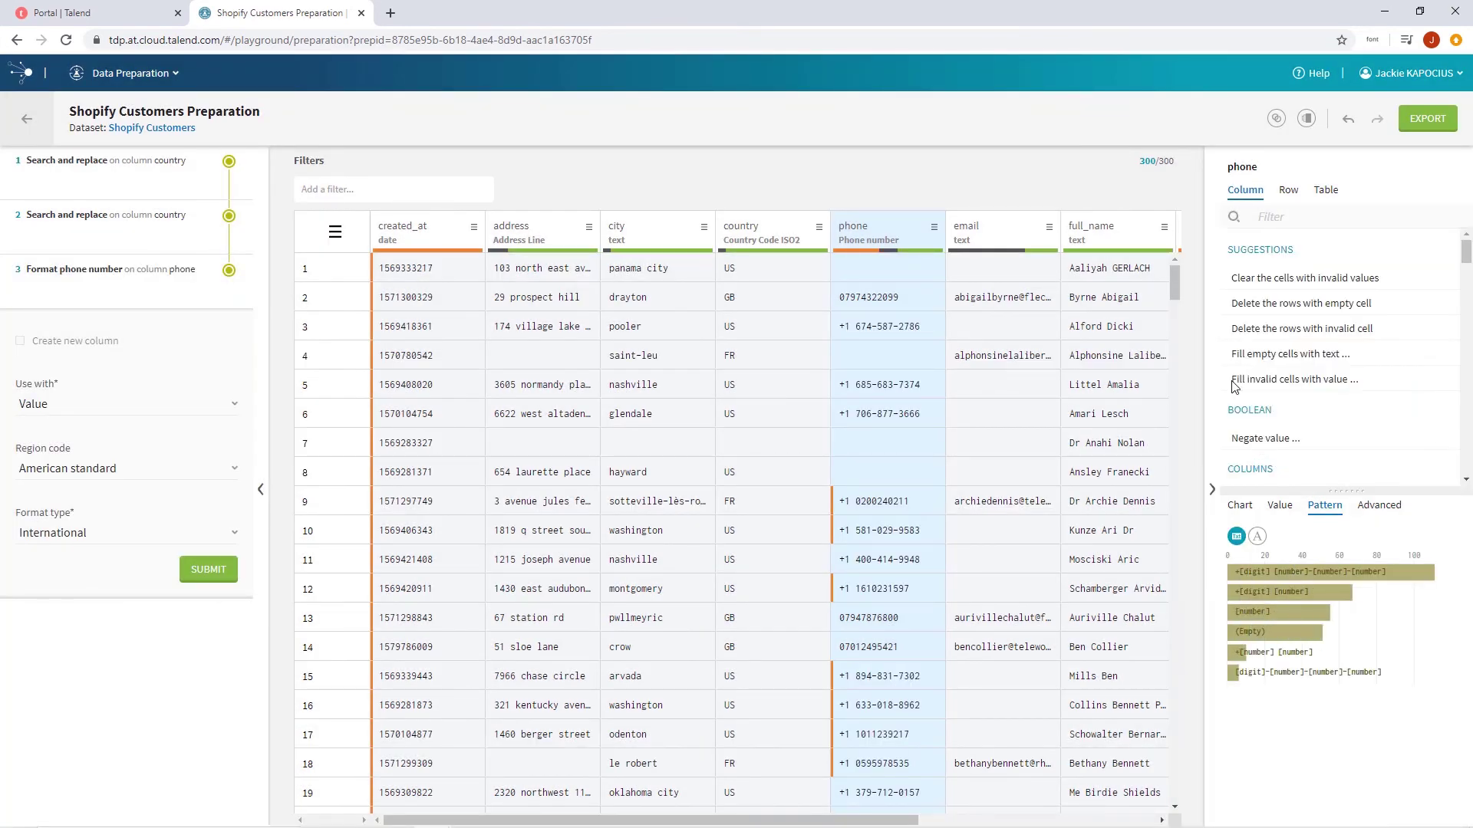
Strip leading zeros from phone numbers using custom character 0.
left_click(1271, 214)
type("lead")
left_click(1287, 277)
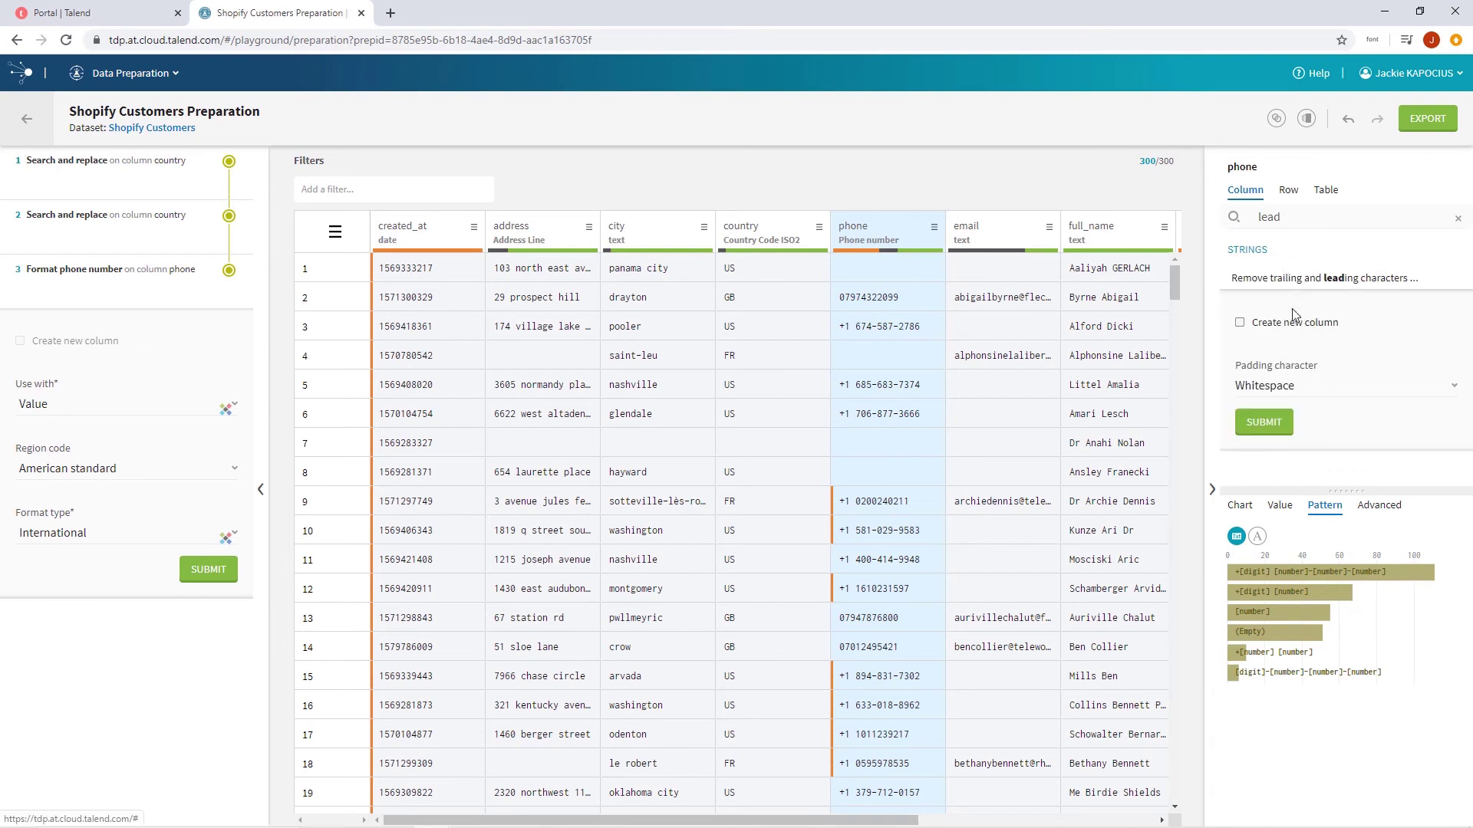
left_click(1288, 386)
left_click(1258, 432)
type("0")
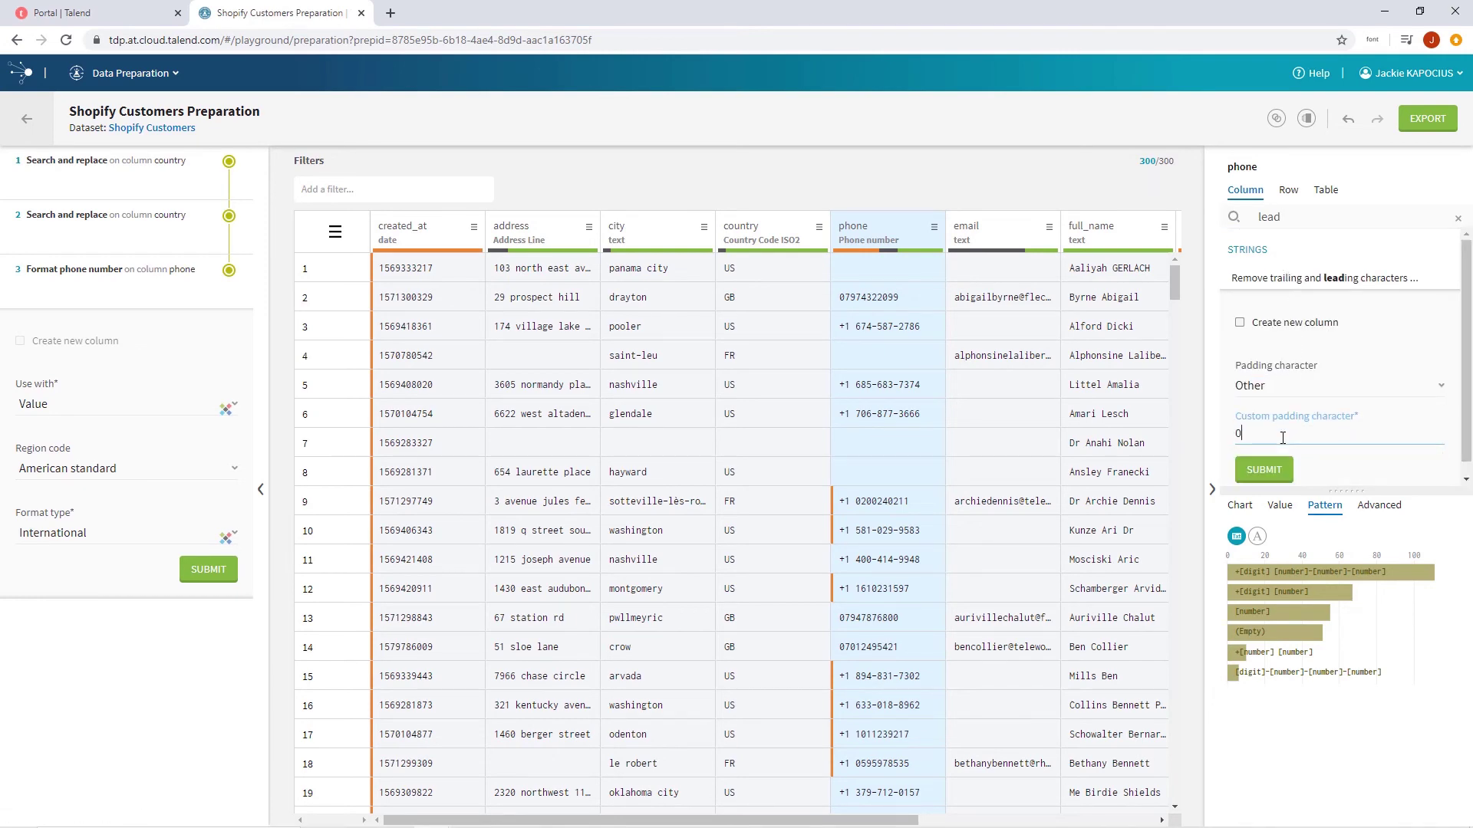
left_click(1278, 471)
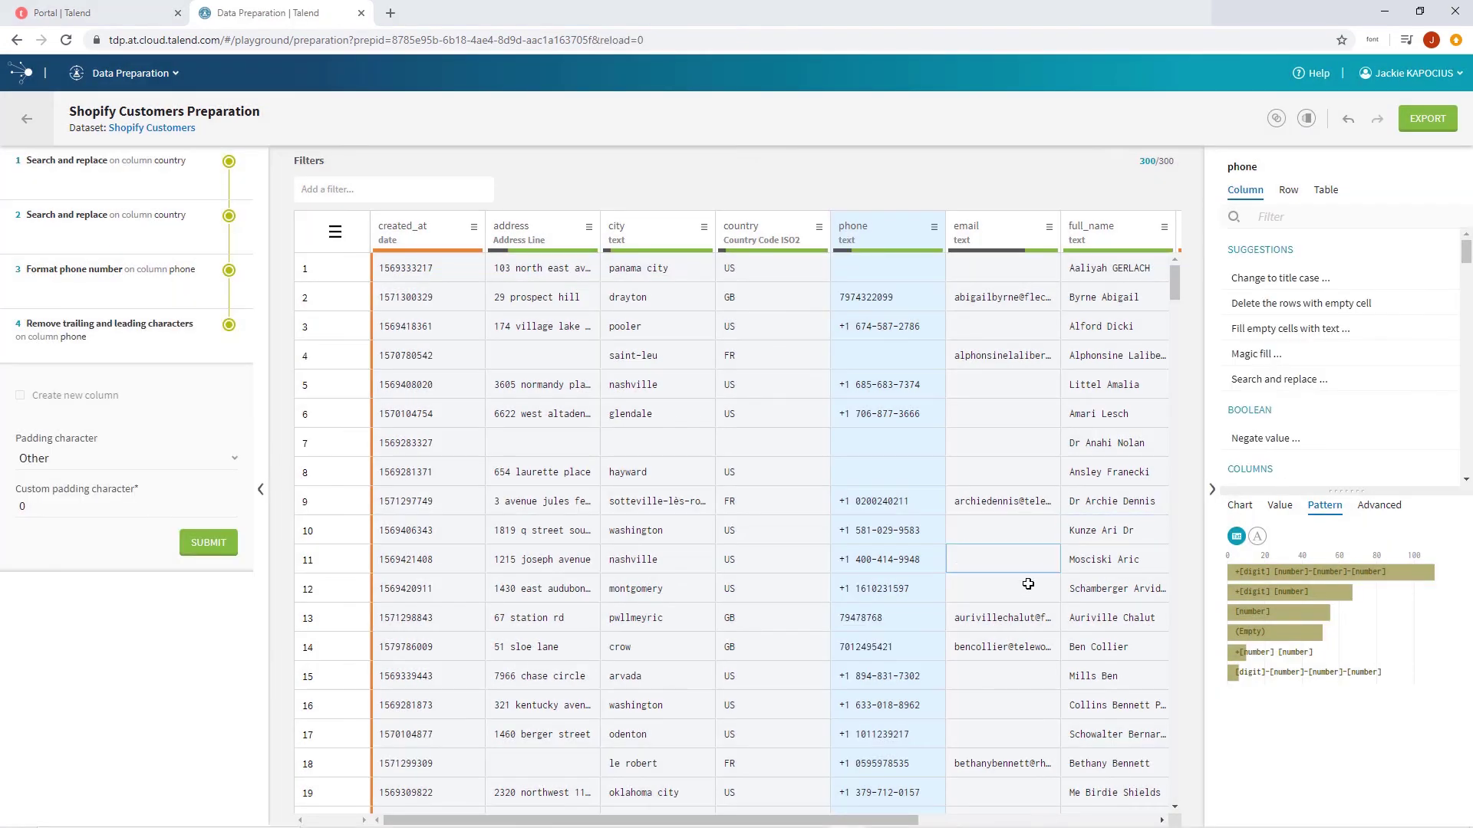
Standardize job_industry misspellings by fuzzy matching with closest-match threshold, then select acquisition's invalid values.
left_click_drag(913, 820, 1134, 539)
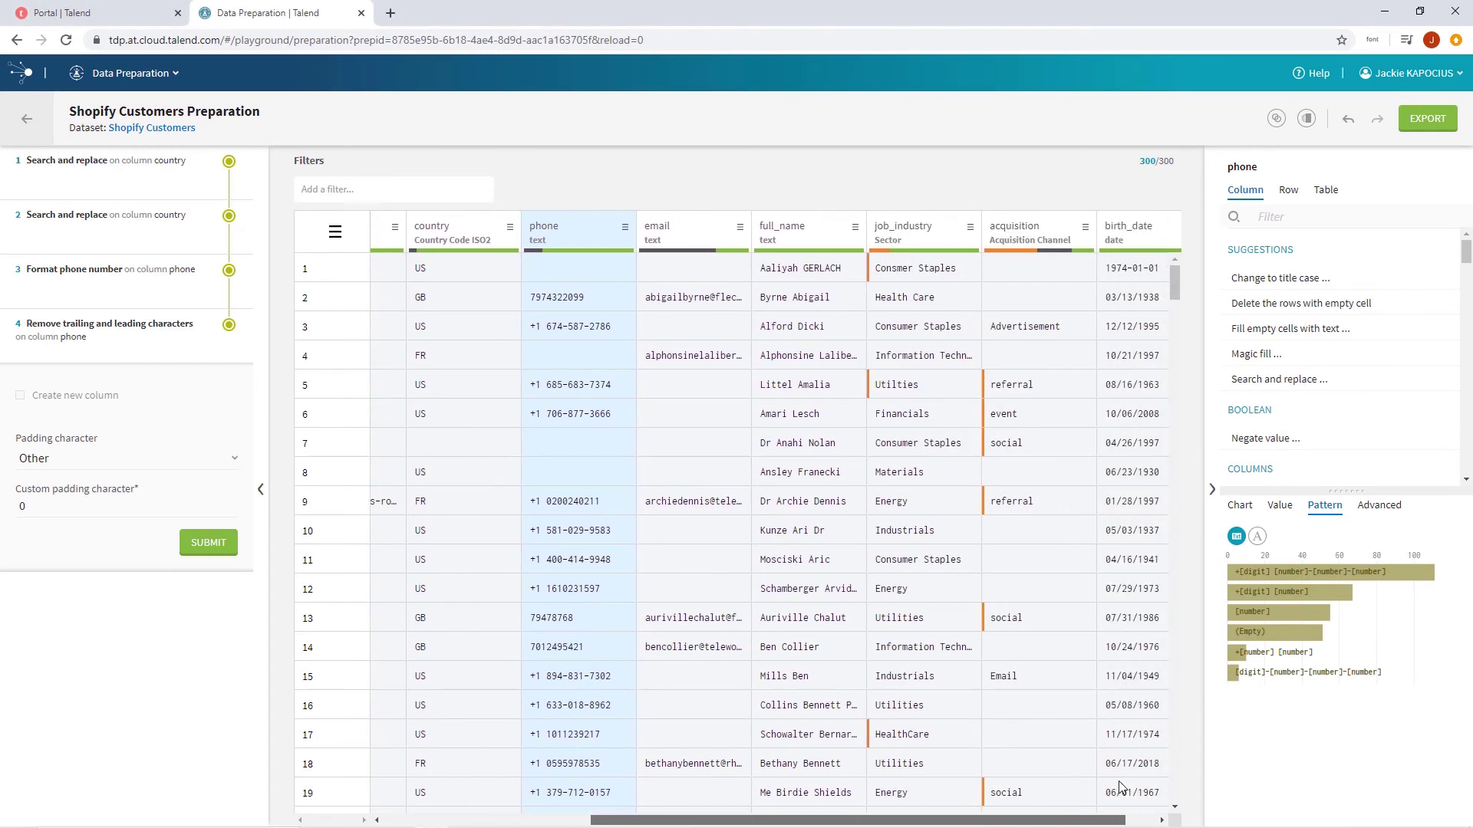
left_click(899, 239)
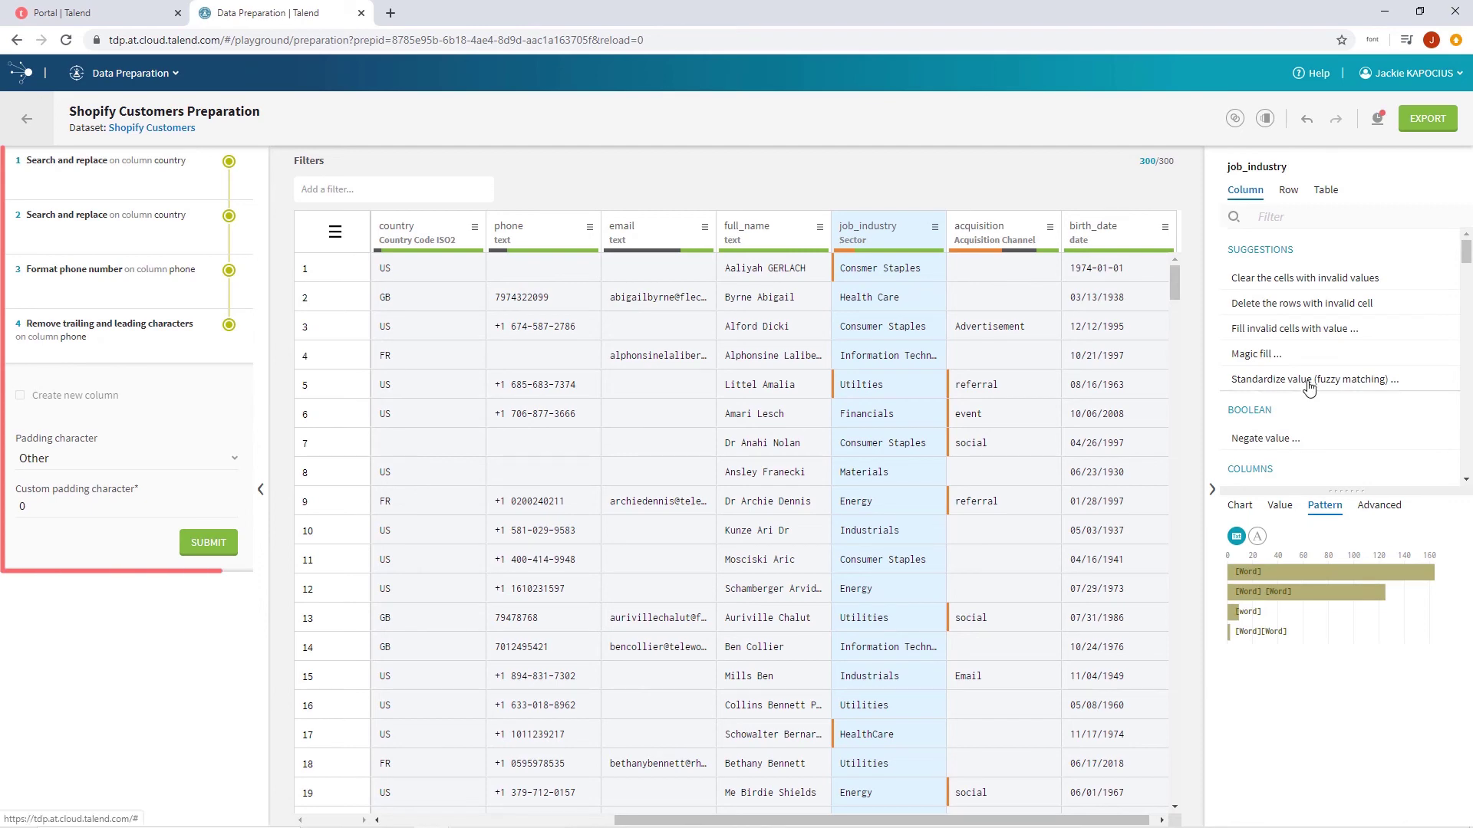
left_click(1266, 380)
left_click(1304, 304)
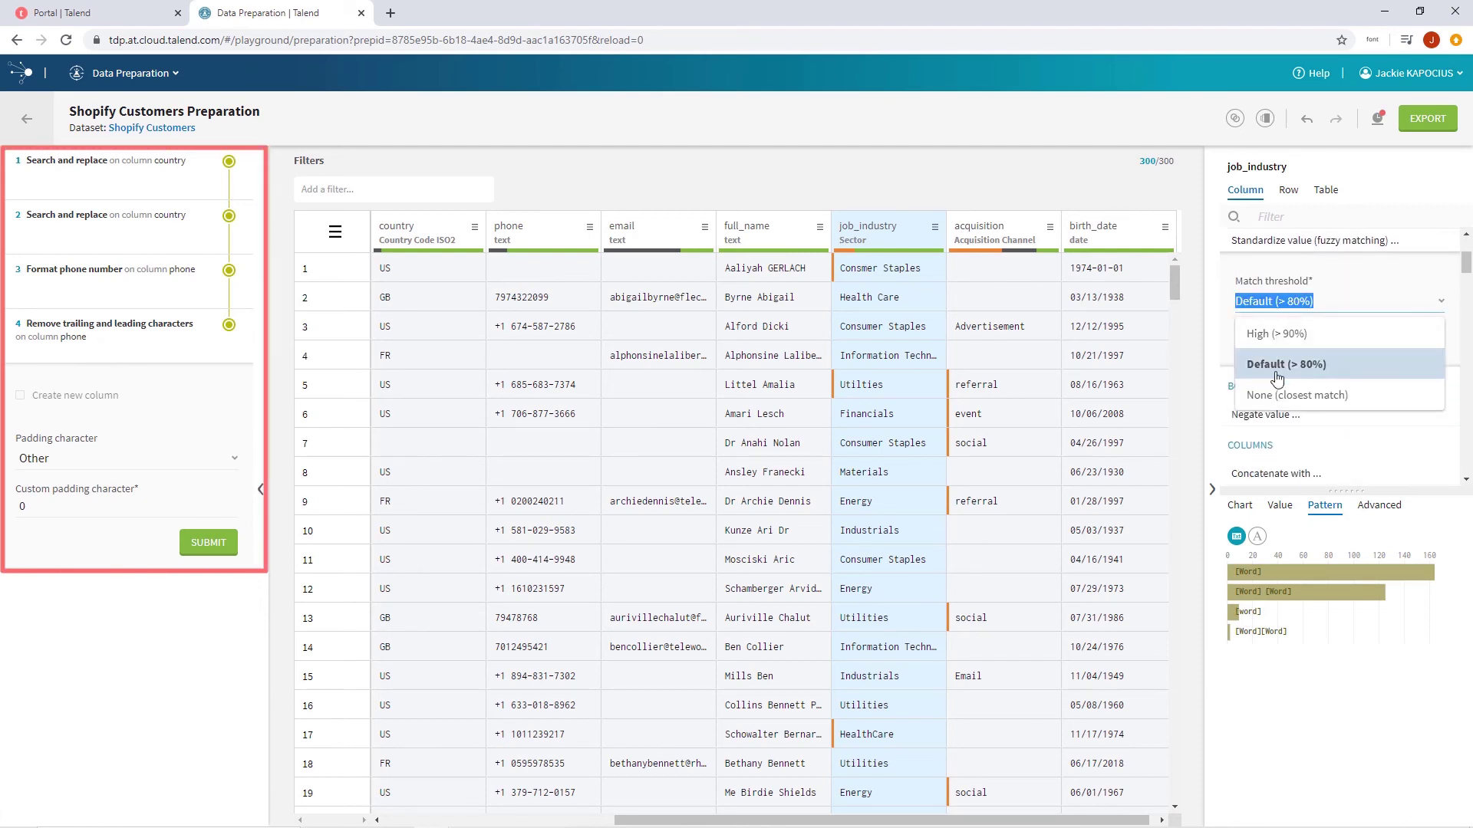
left_click(1283, 396)
left_click(1263, 338)
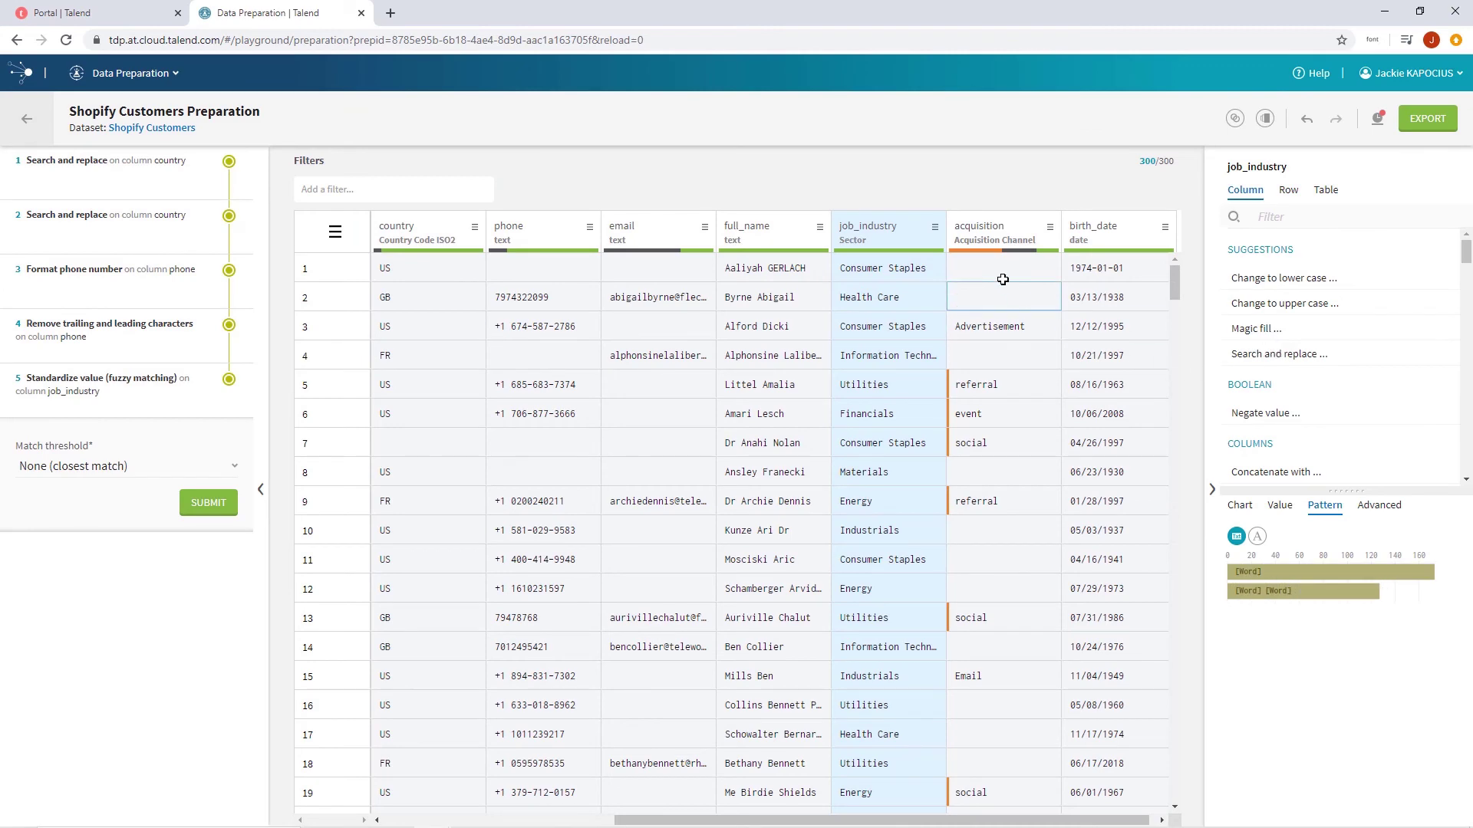
left_click(989, 251)
Filter to invalid acquisition rows and change acquisition values to title case.
left_click(978, 277)
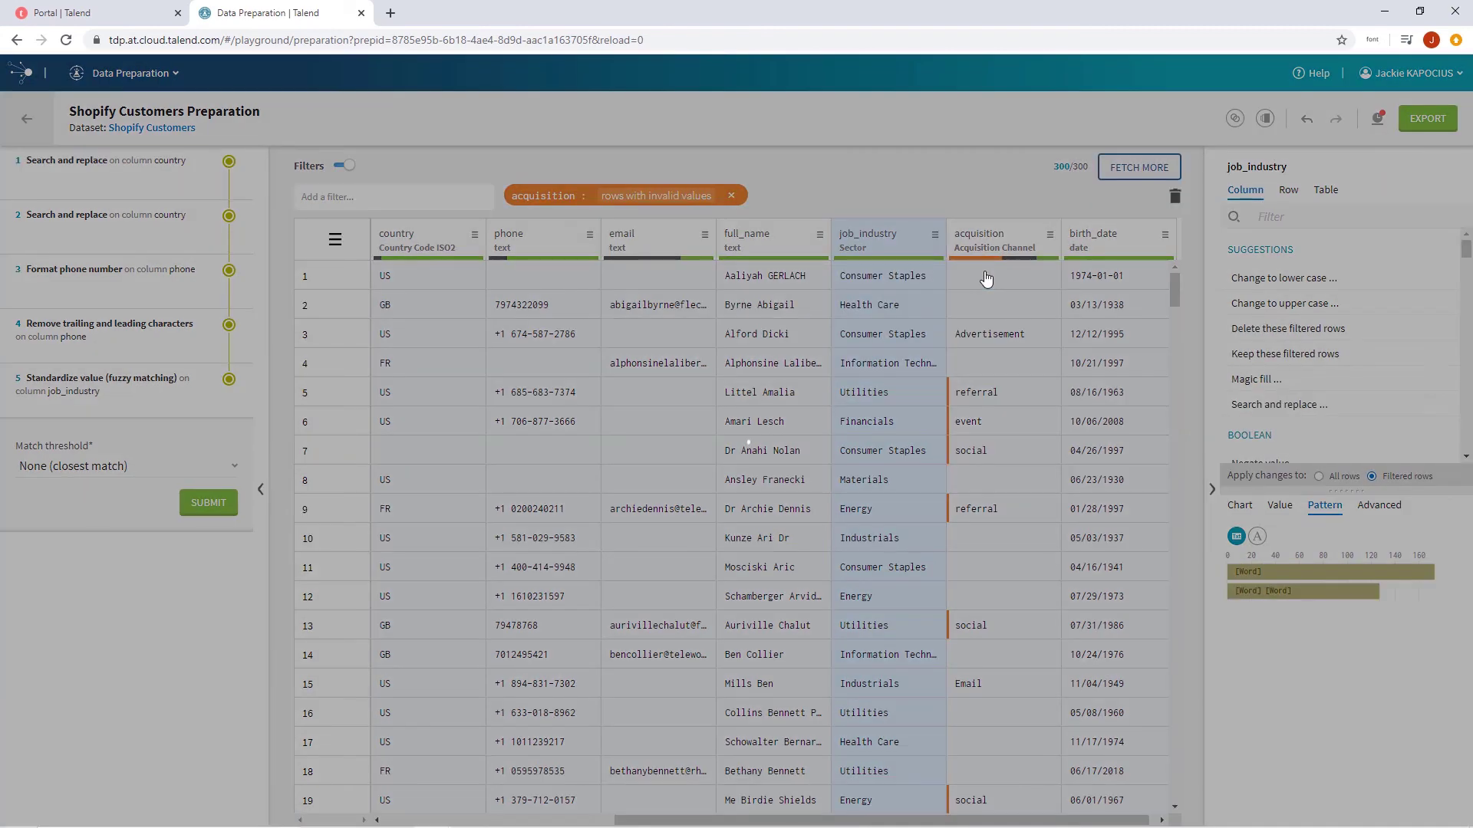
left_click(1025, 239)
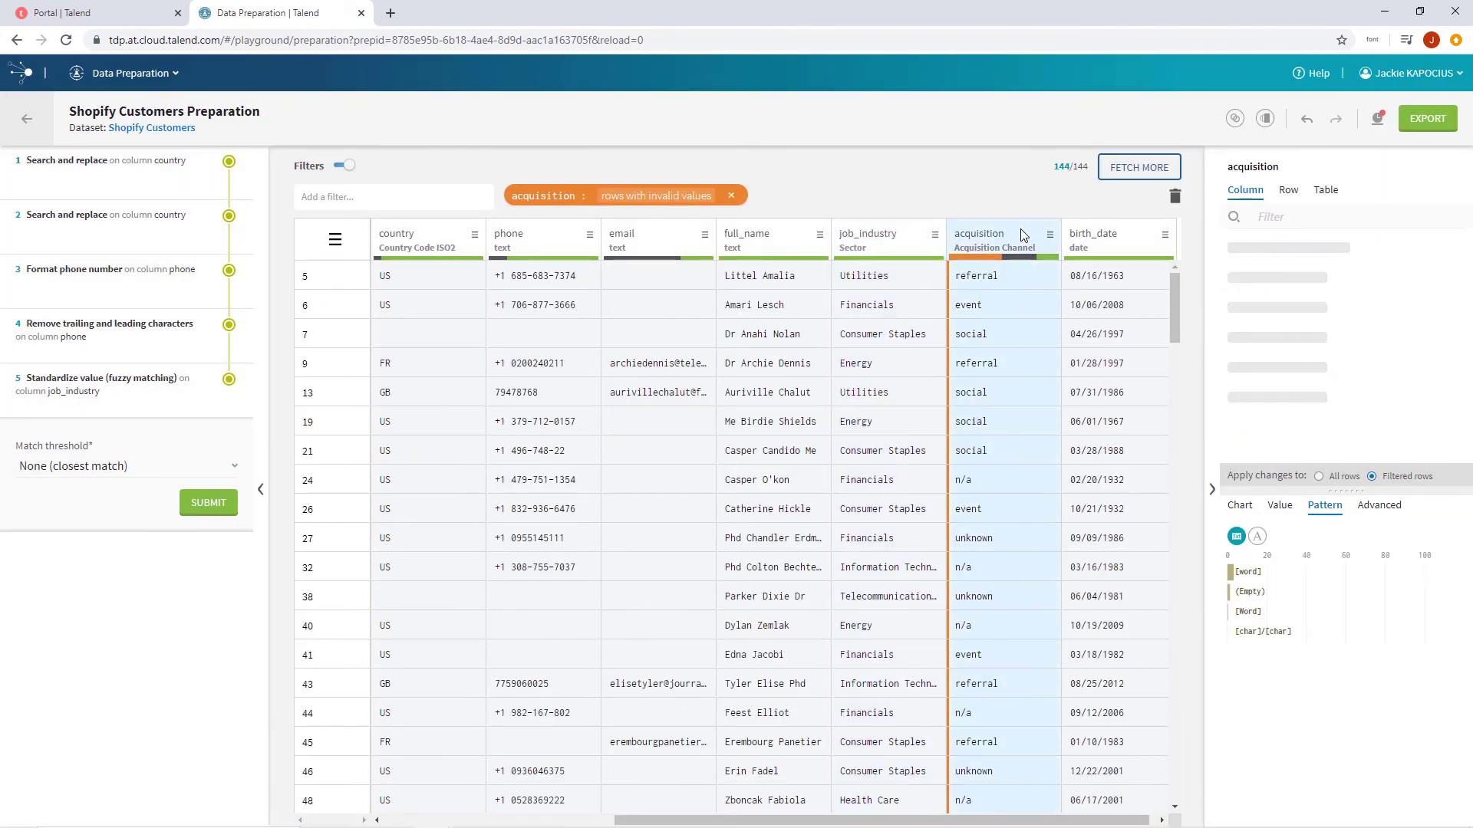
left_click(1285, 221)
type("title")
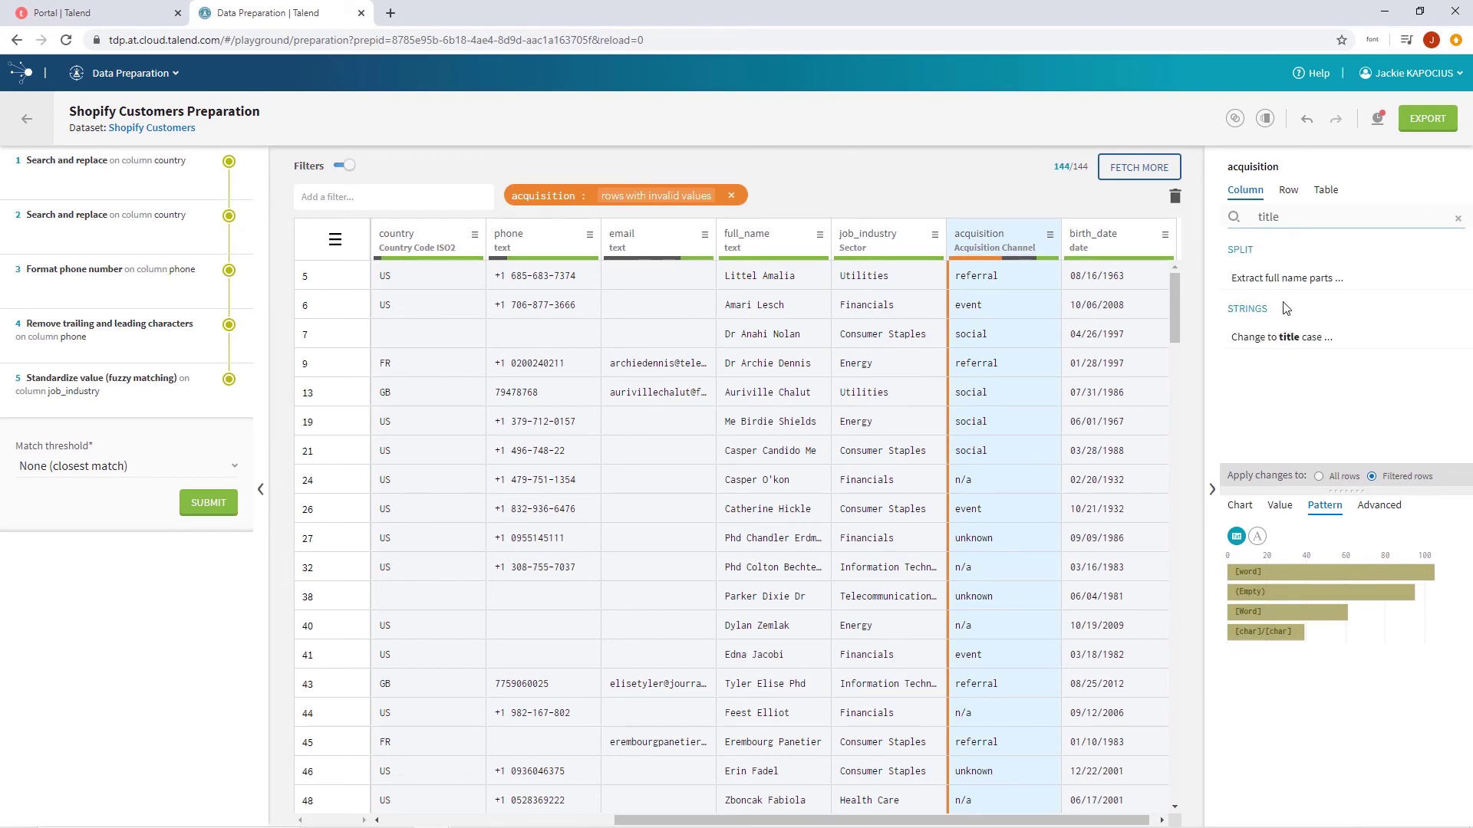
left_click(1287, 340)
left_click(1264, 417)
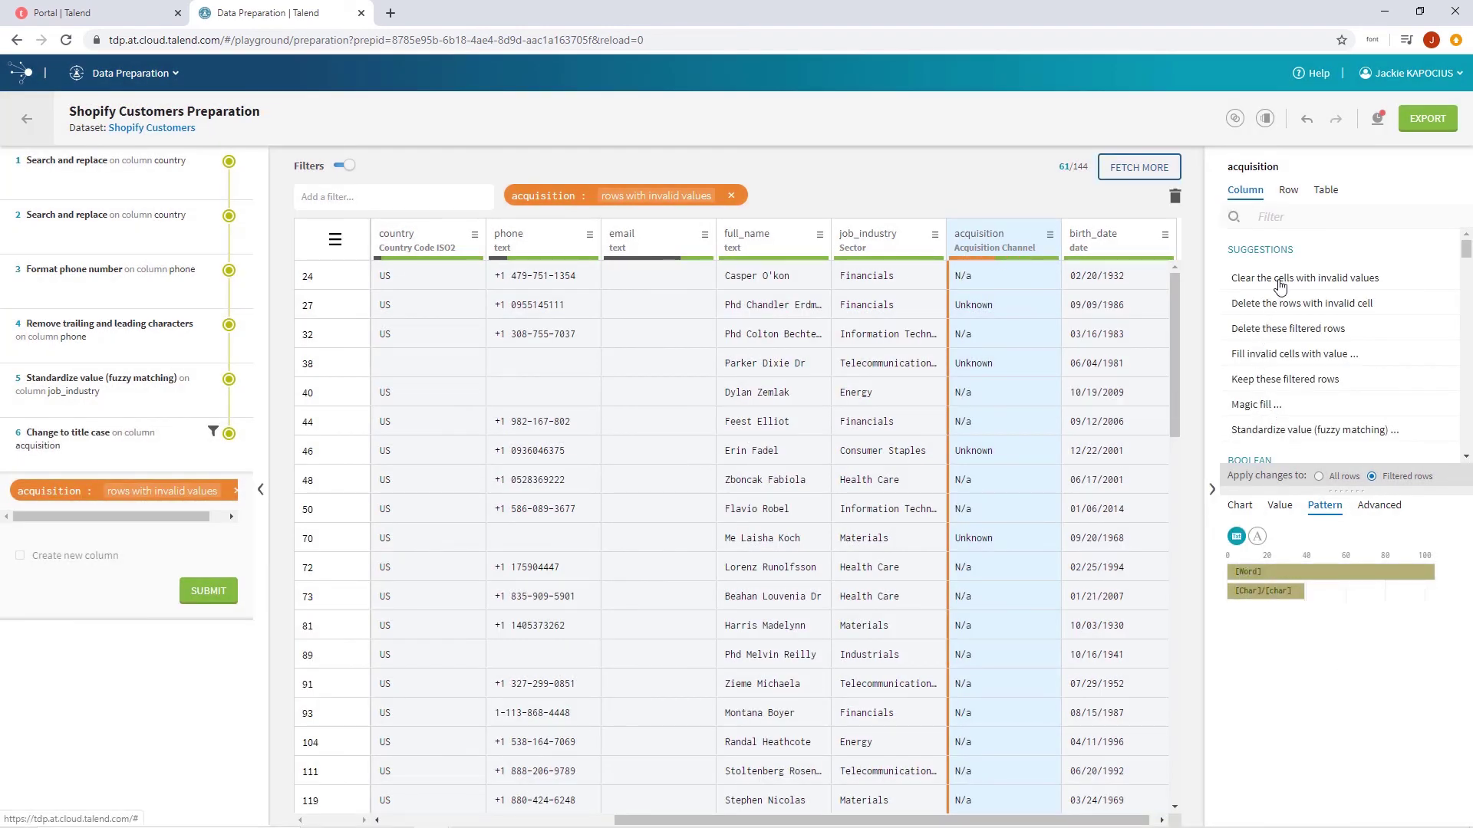
Clear invalid acquisition cells, delete empty-cell rows, and remove the filter.
left_click(1279, 280)
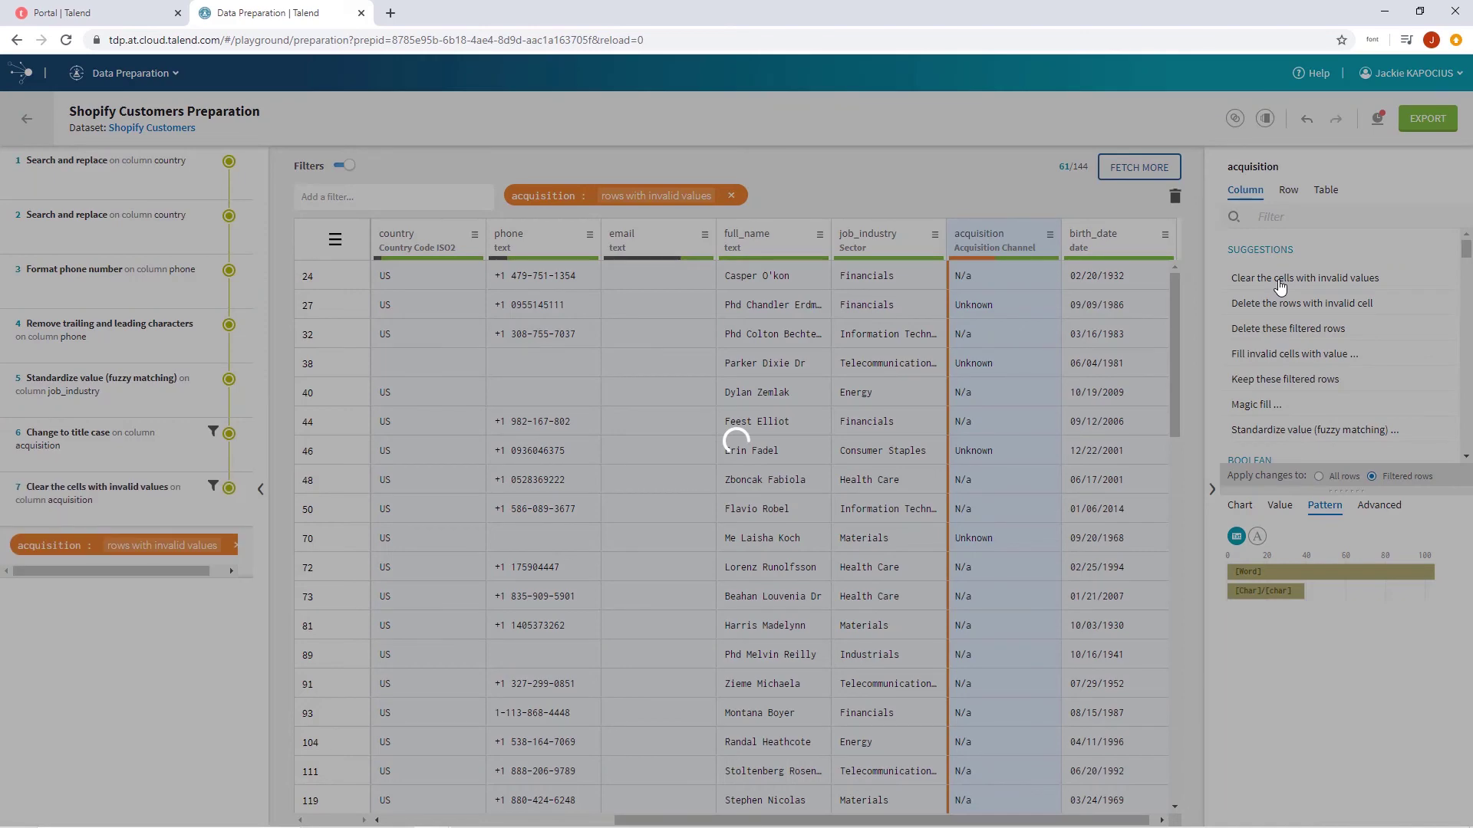
left_click(1279, 277)
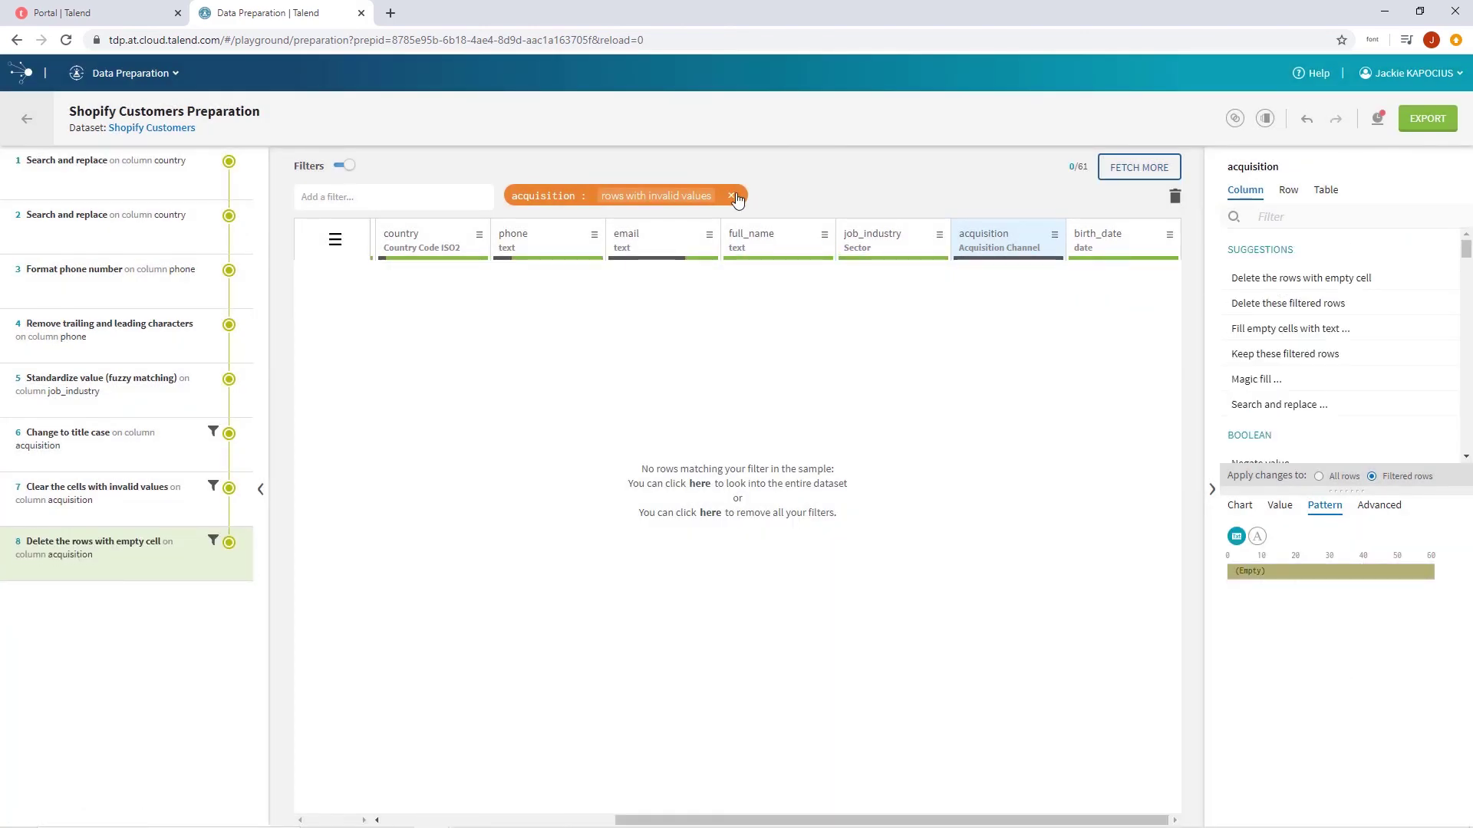
left_click(731, 196)
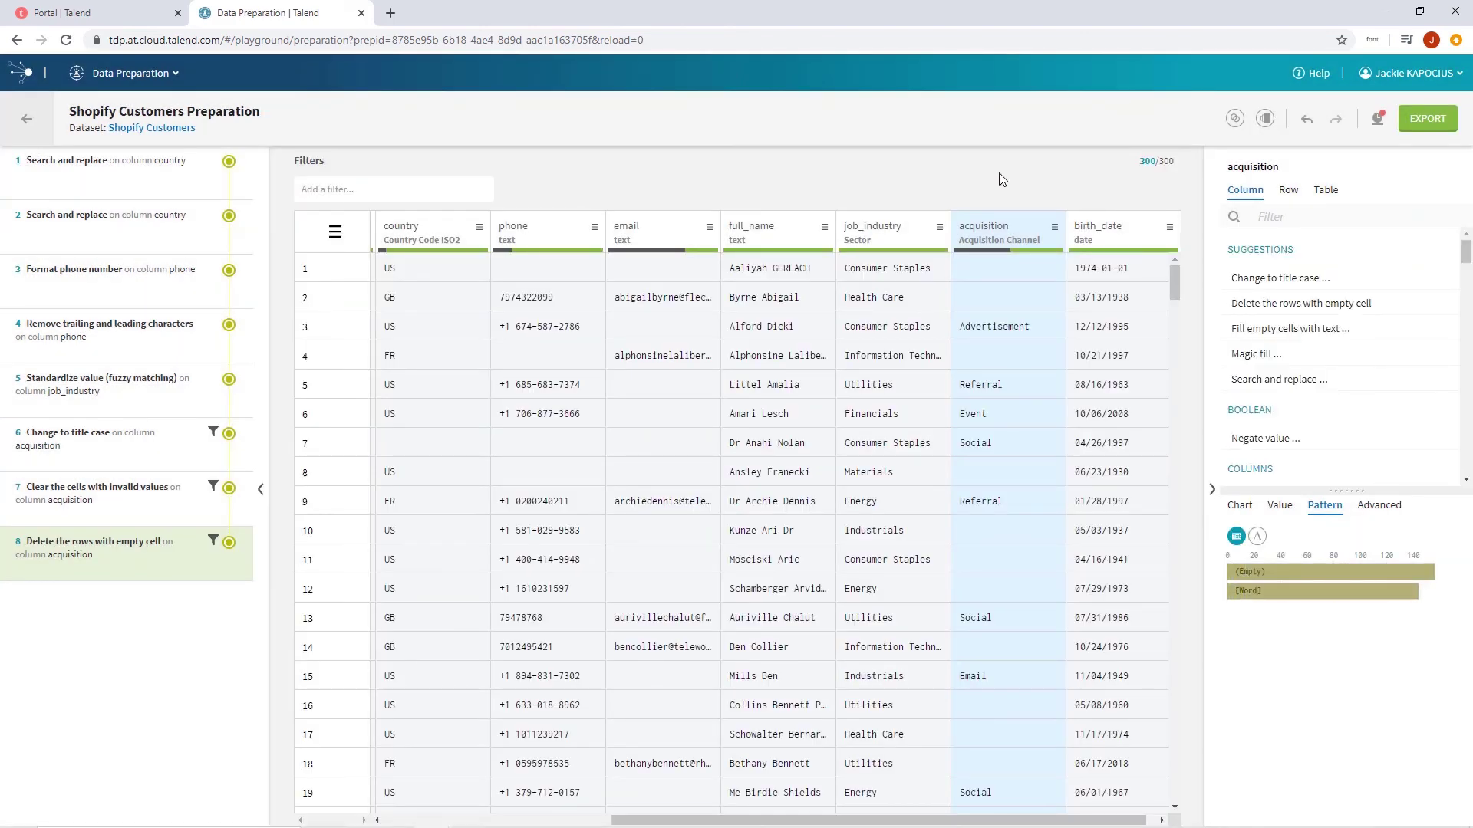
Open the Export dialog for the Shopify Customers preparation.
left_click(1429, 120)
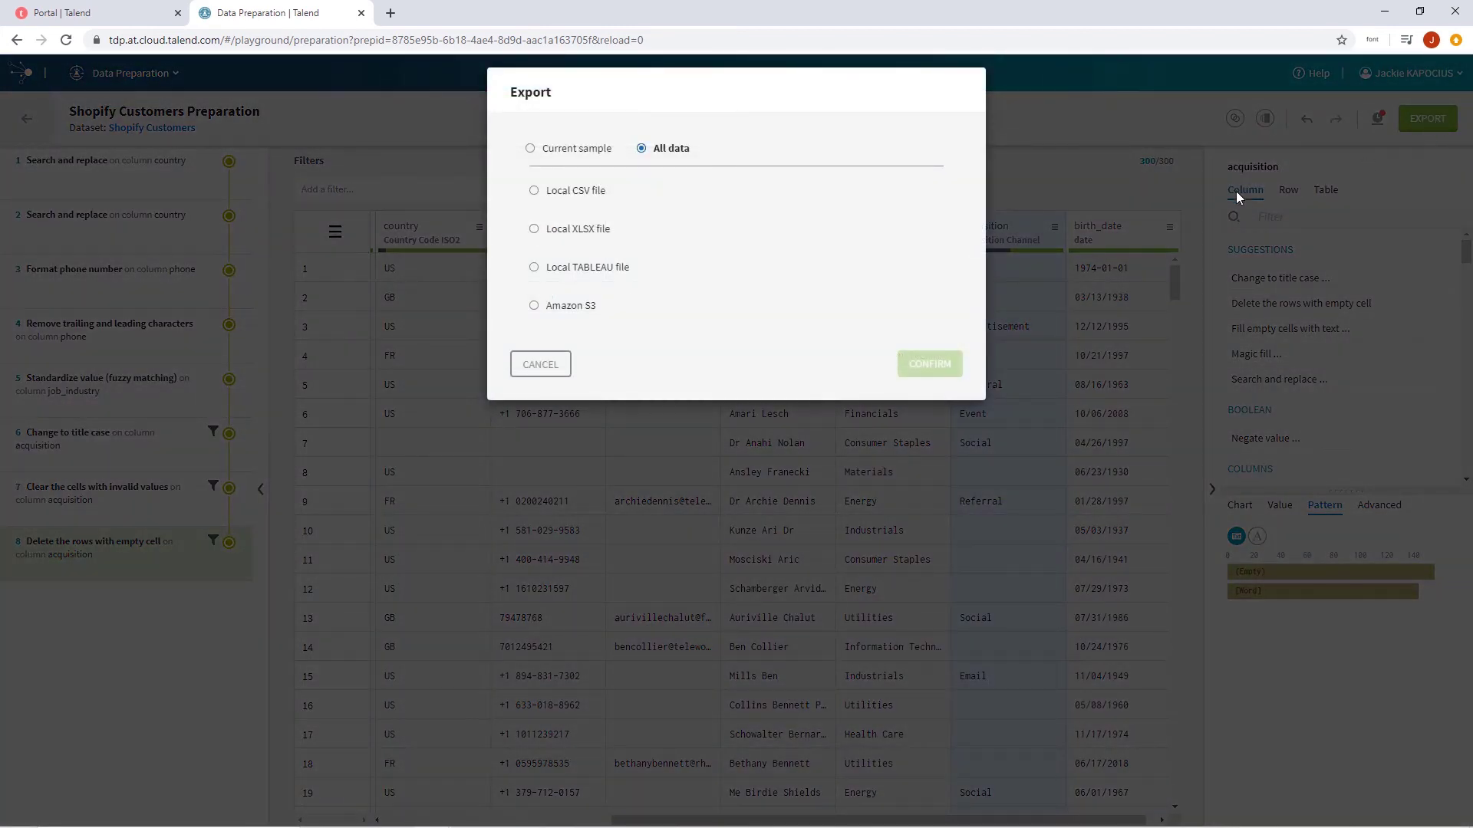